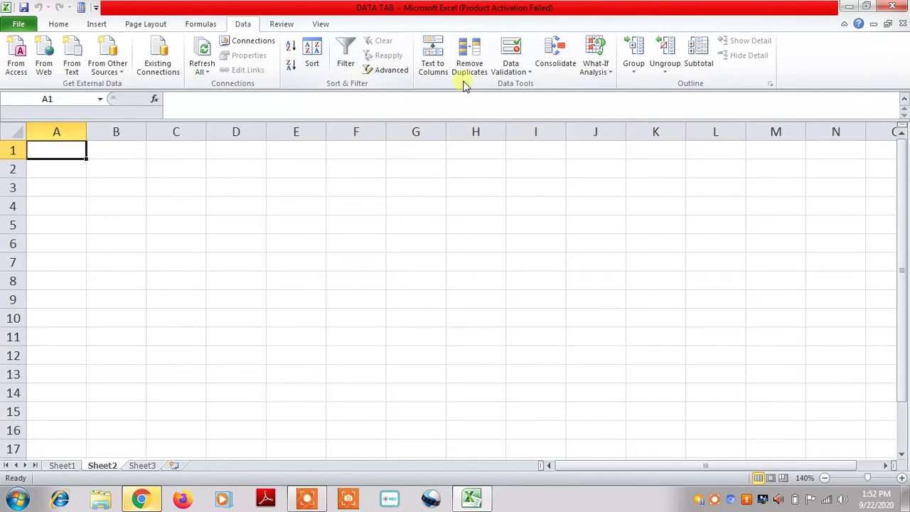
After glancing at What-If Analysis, choose the Desktop's TABLE Access database as the From Access source
left_click(609, 74)
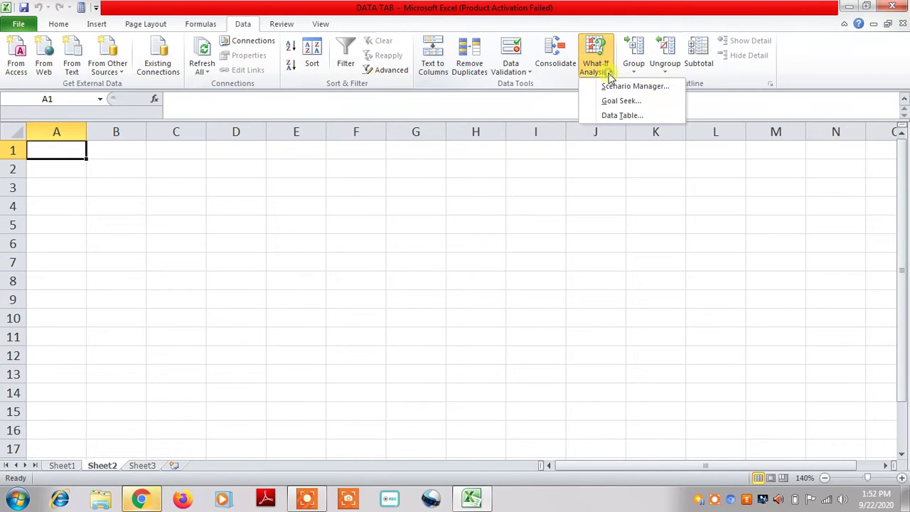
left_click(565, 81)
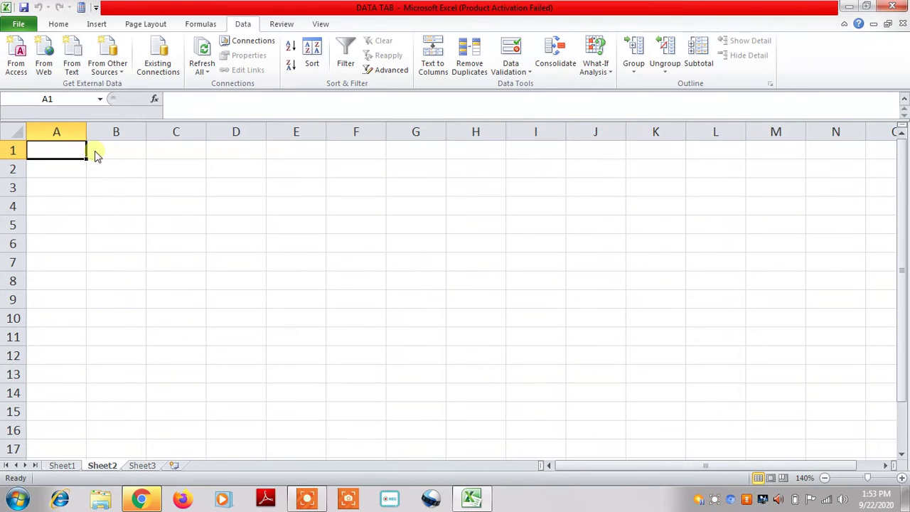
left_click(21, 71)
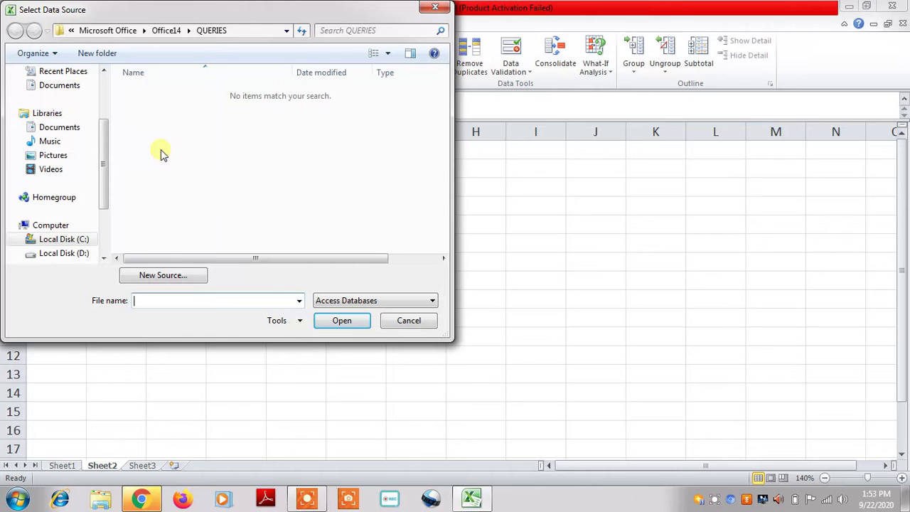
left_click_drag(103, 153, 106, 125)
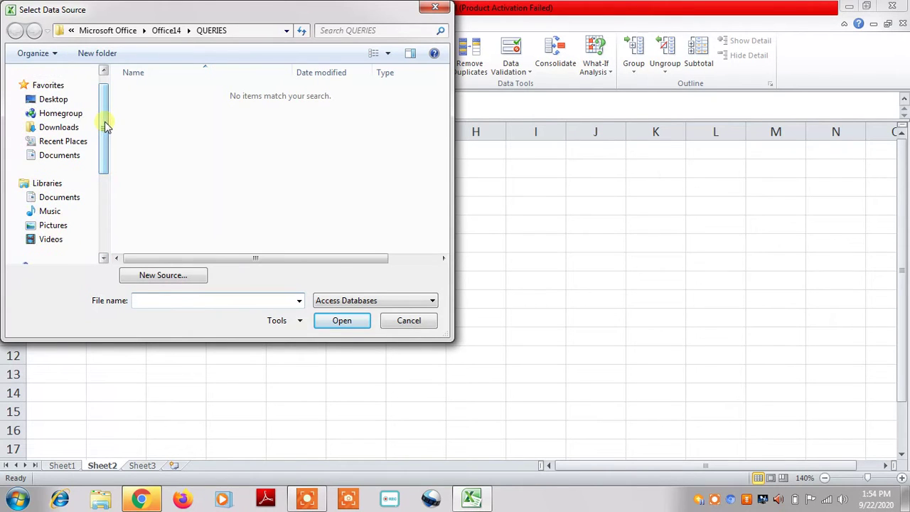
left_click(69, 98)
left_click_drag(448, 133, 449, 260)
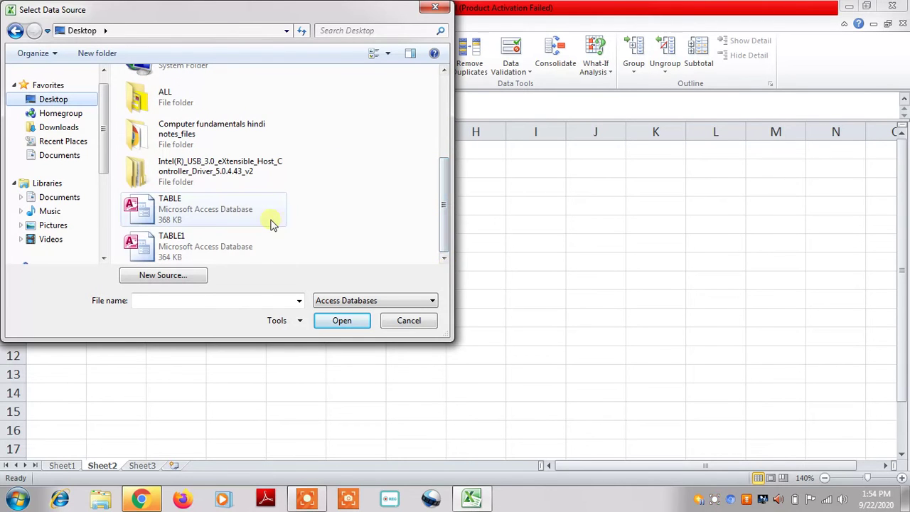
left_click(213, 210)
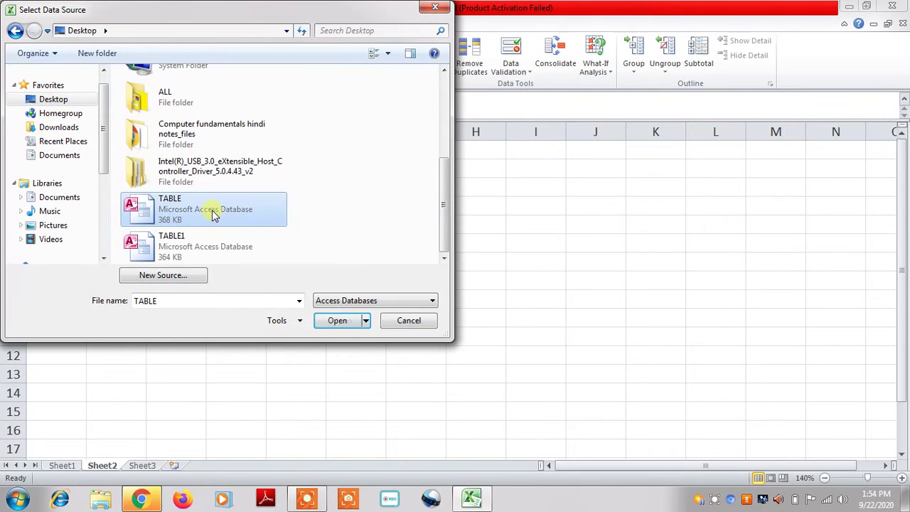
left_click(340, 324)
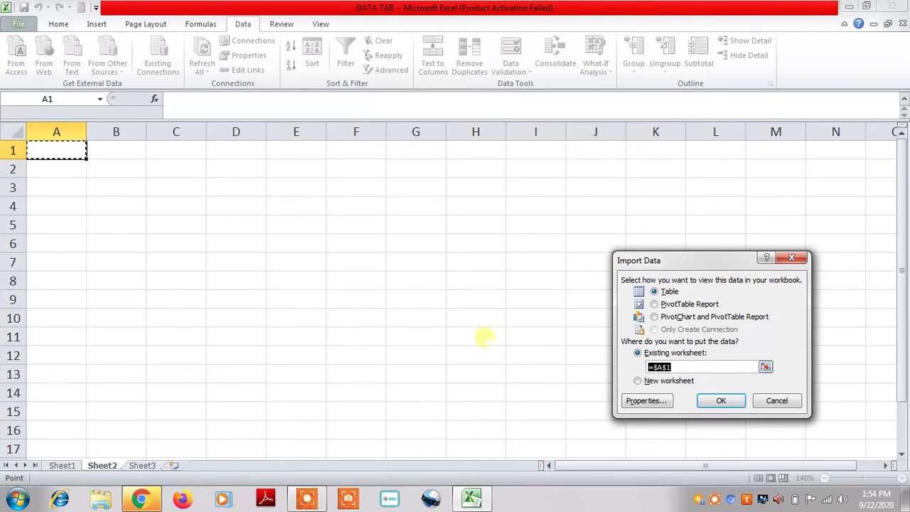
Import the Access data as a Table into the existing worksheet at =$A$1
left_click_drag(668, 251, 465, 215)
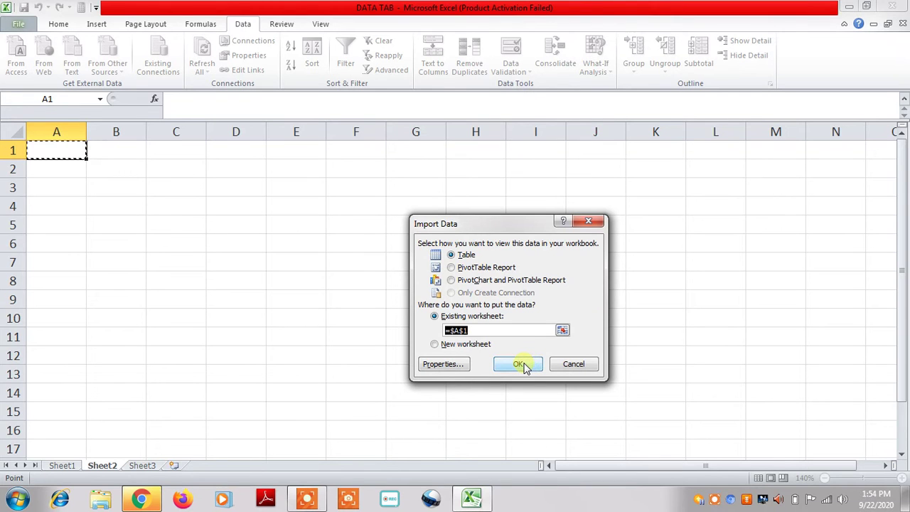
left_click(522, 365)
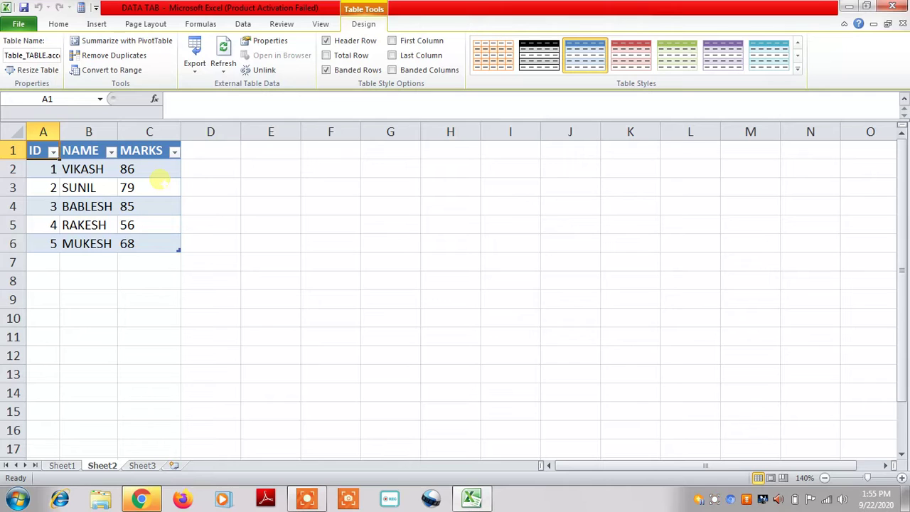
Select cell F4 on Sheet2 and begin a From Web query there
left_click(60, 26)
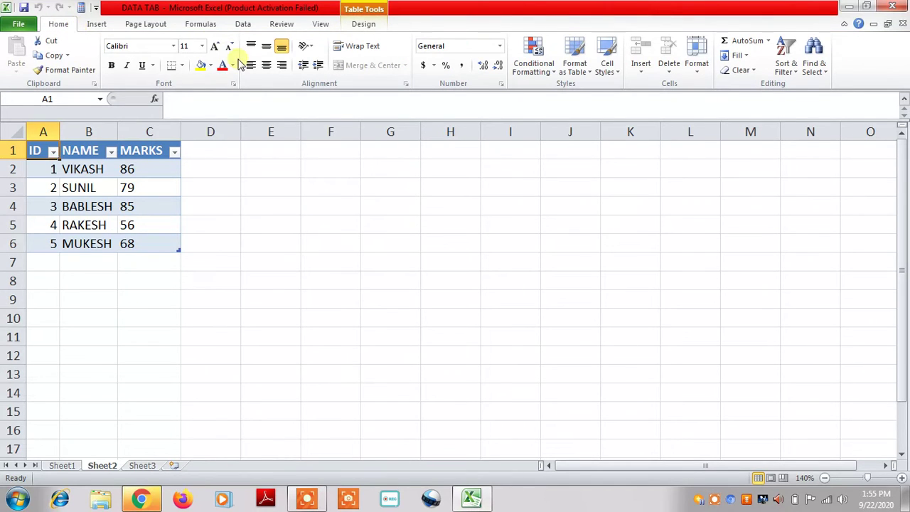
left_click(248, 23)
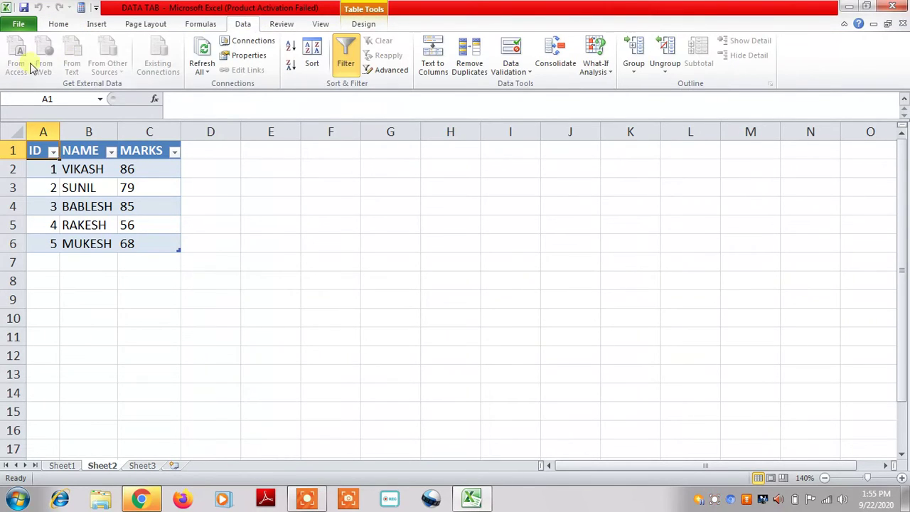
left_click(295, 249)
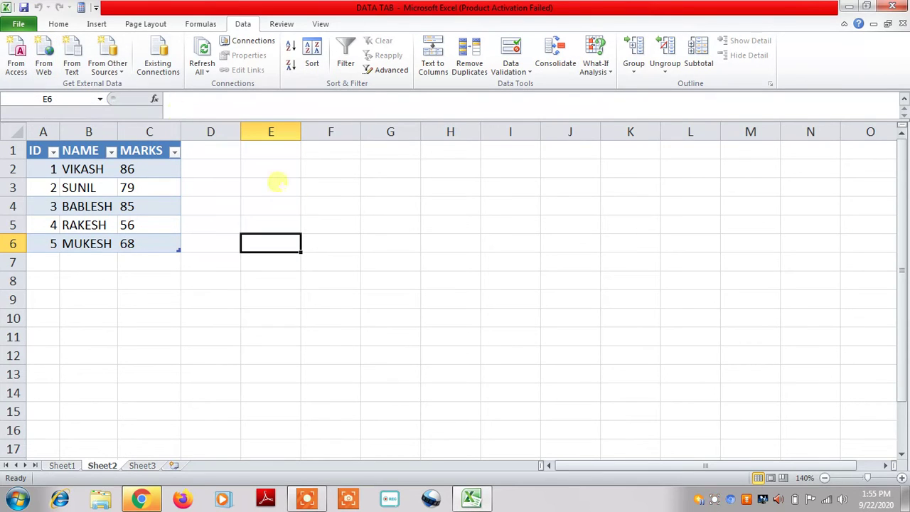
left_click(341, 207)
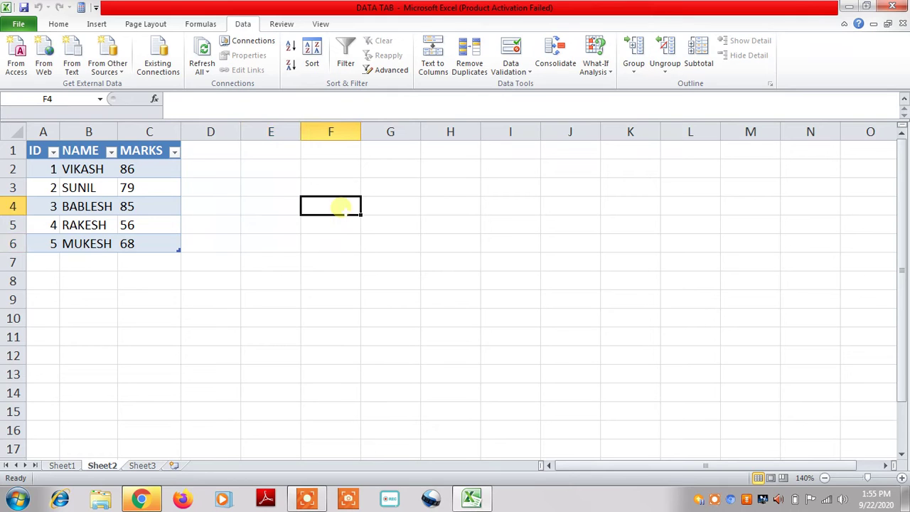
left_click(44, 65)
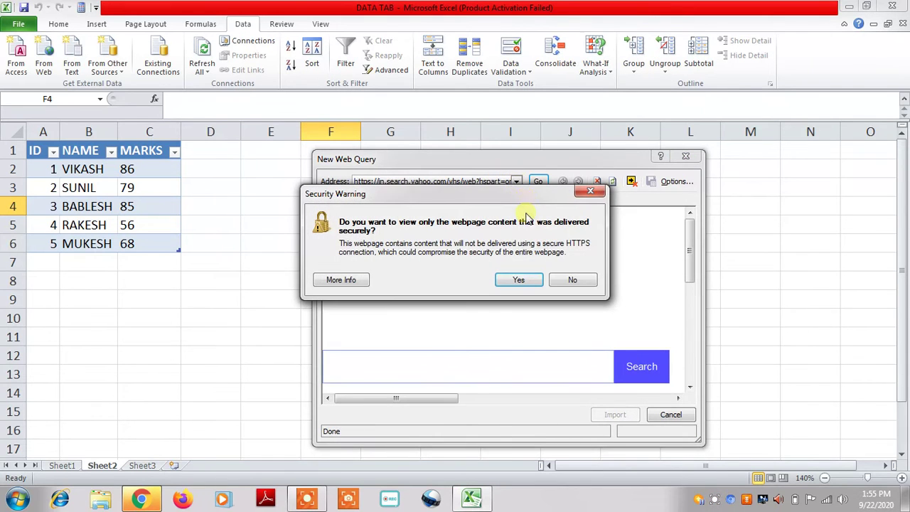
Decline secure-only content, check recent addresses, then switch to Chrome's Computer network article
left_click(572, 280)
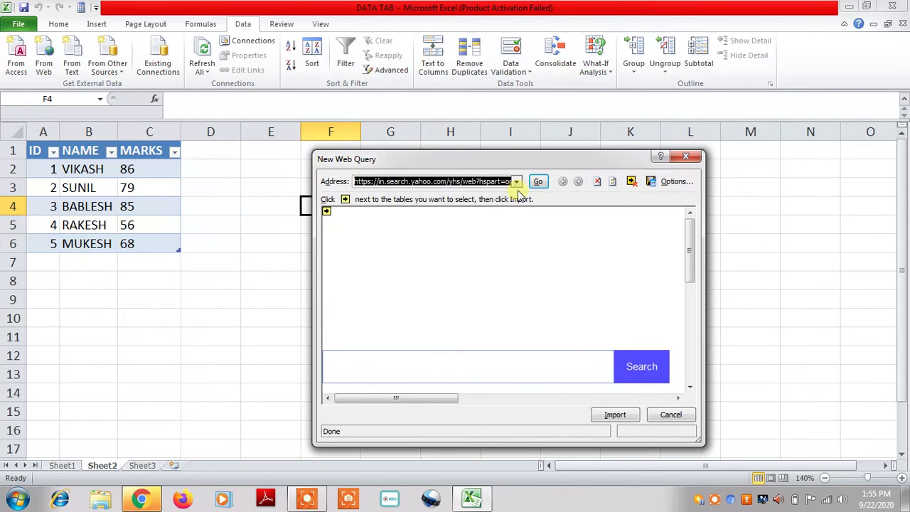
left_click(517, 182)
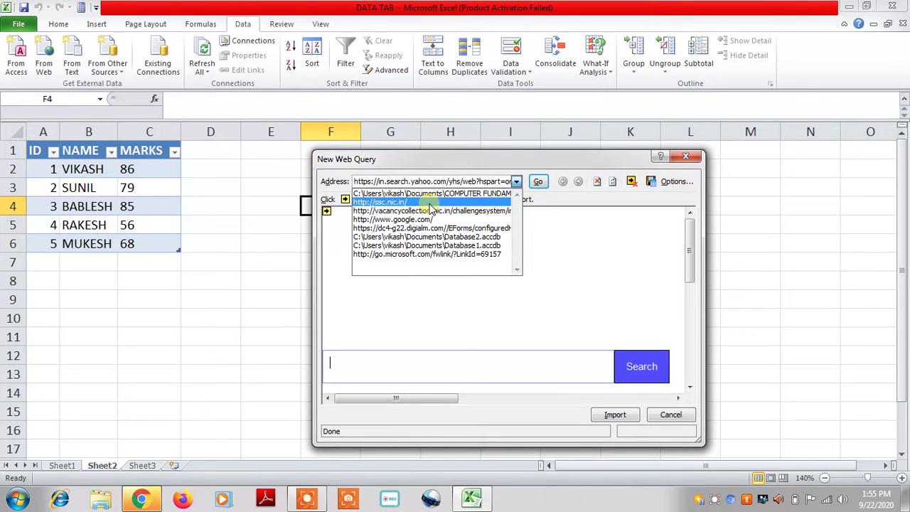
left_click(141, 500)
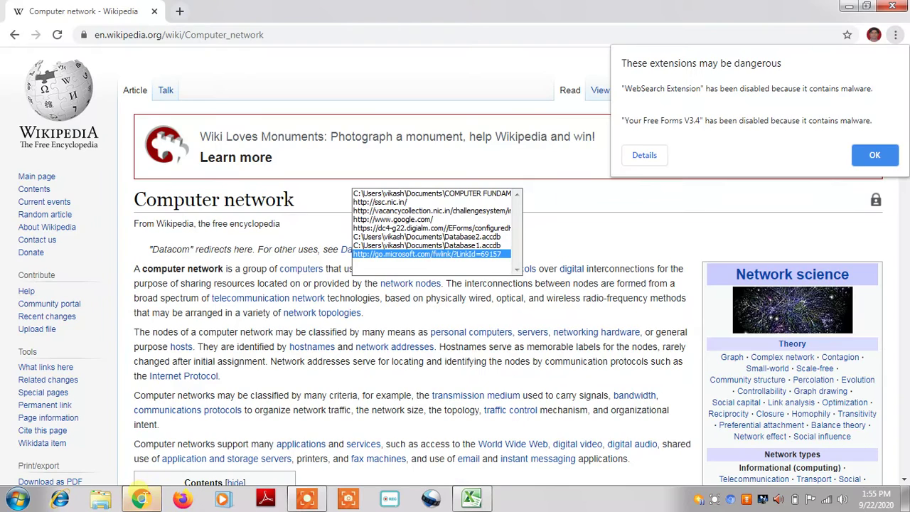
Dismiss Chrome's disabled-extensions warning, copy the Computer network article URL, and return to Excel
left_click(876, 158)
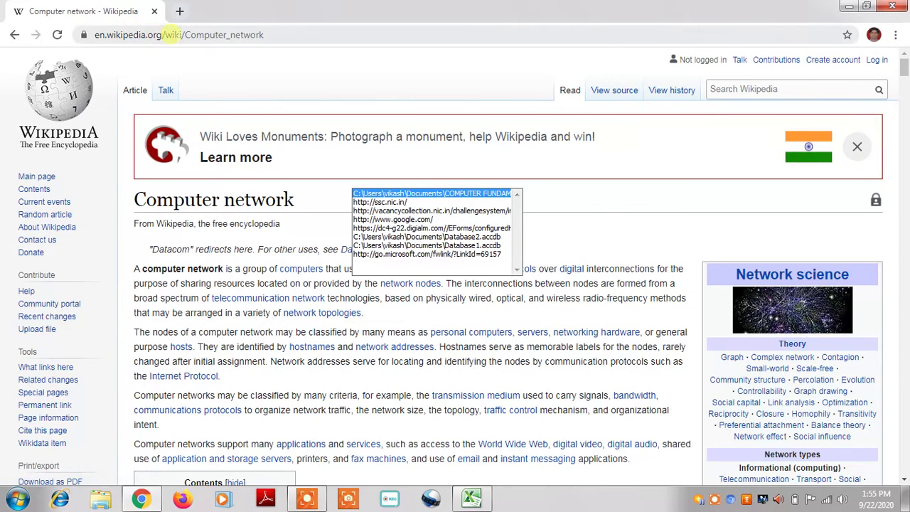
left_click(171, 35)
key("ctrl+c")
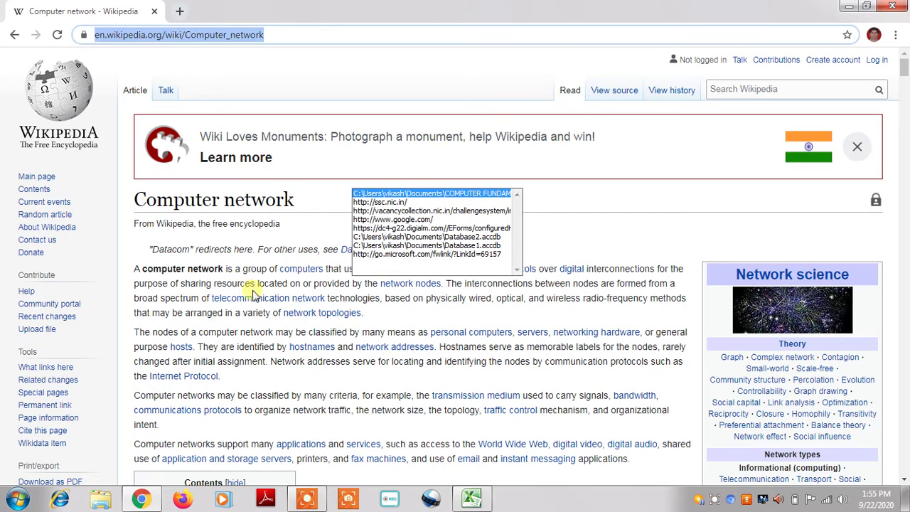
left_click(472, 498)
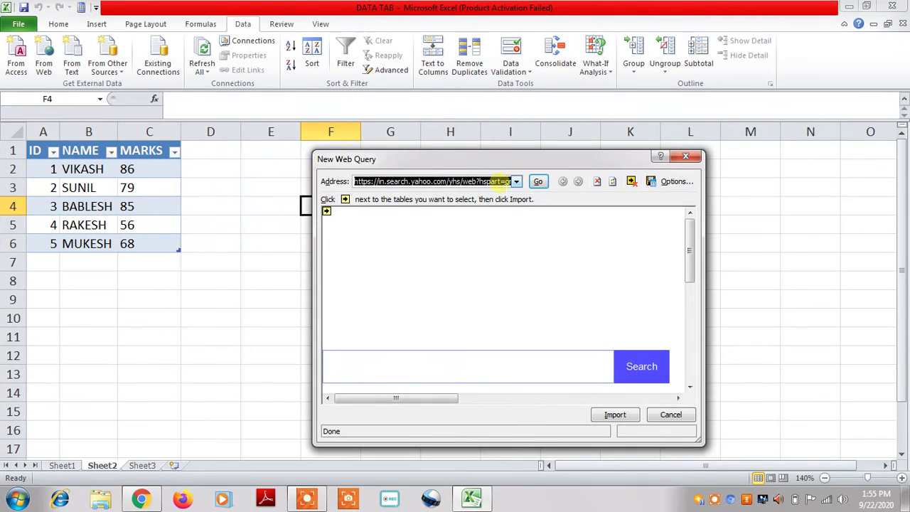
Replace the query address with the pasted Wikipedia URL, load the page, and import it
key("Delete")
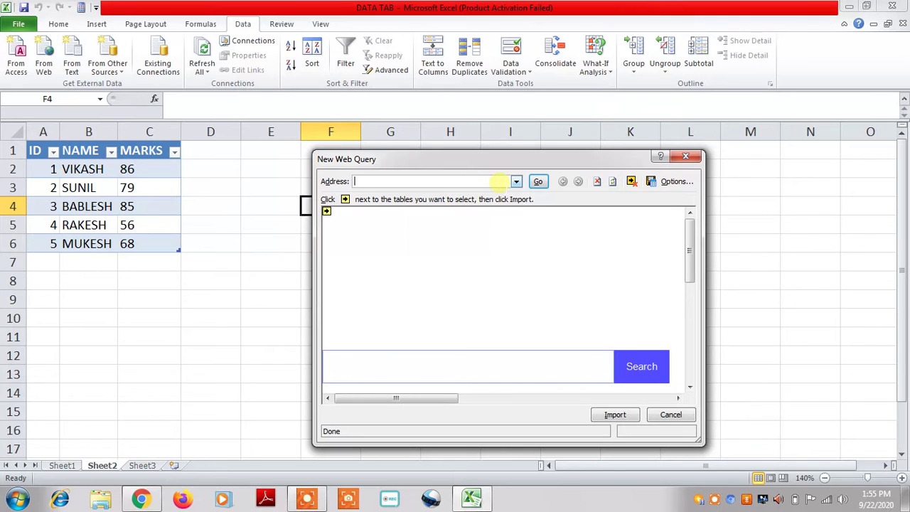
key("ctrl+v")
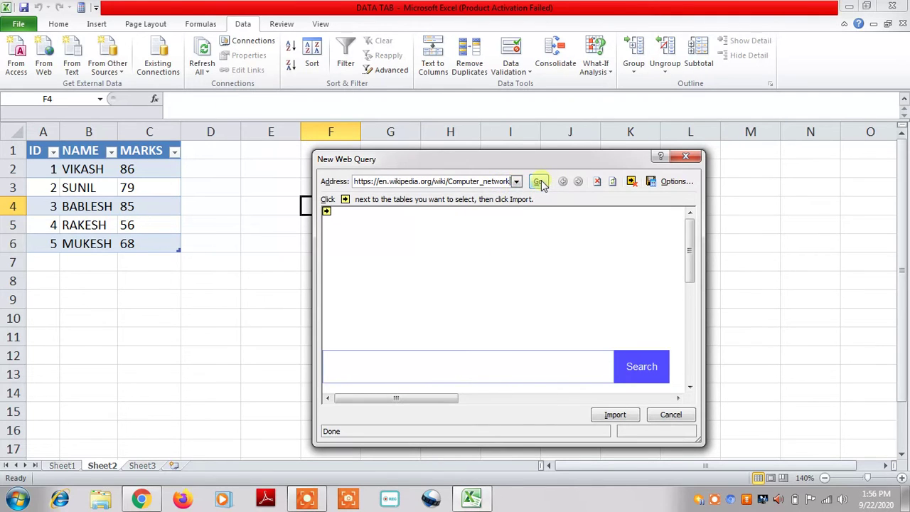
left_click(539, 182)
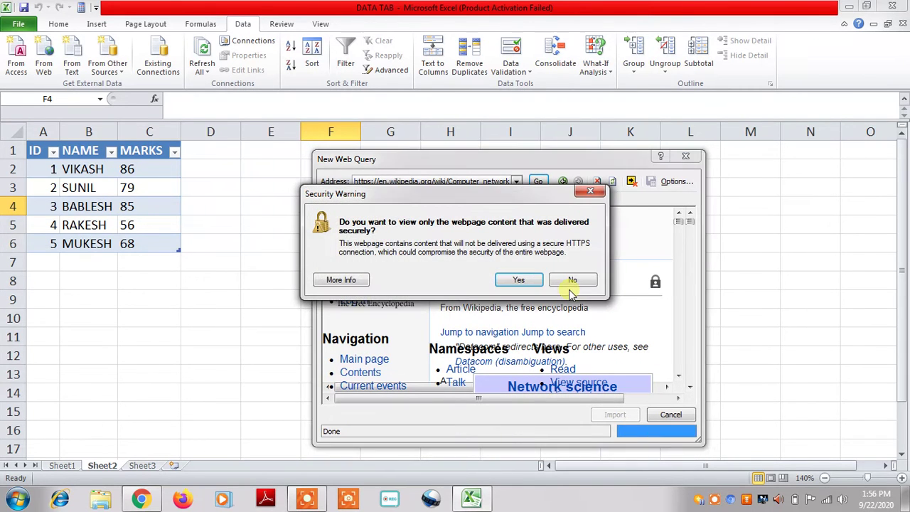
left_click(519, 280)
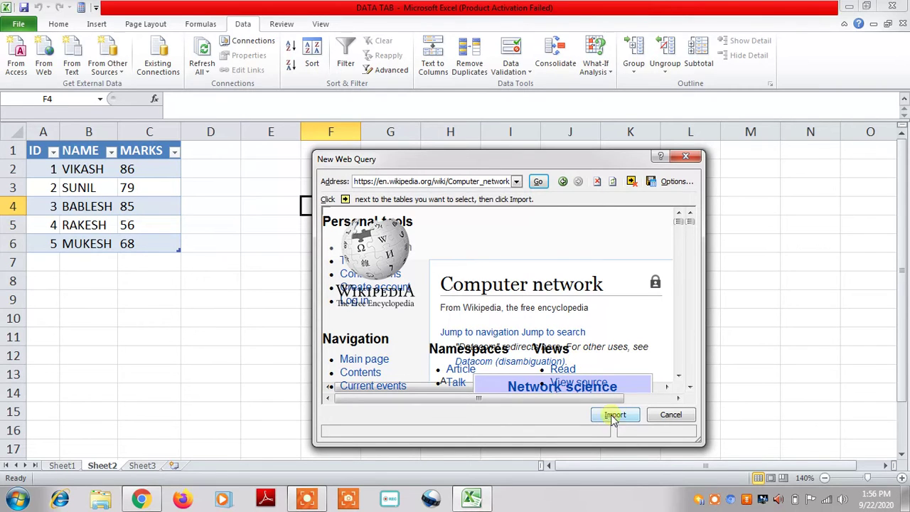
left_click(616, 416)
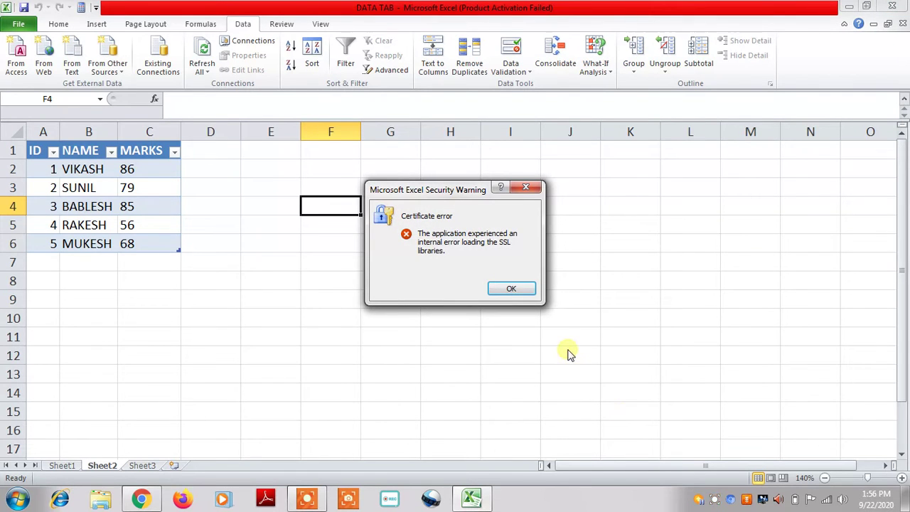
left_click(522, 290)
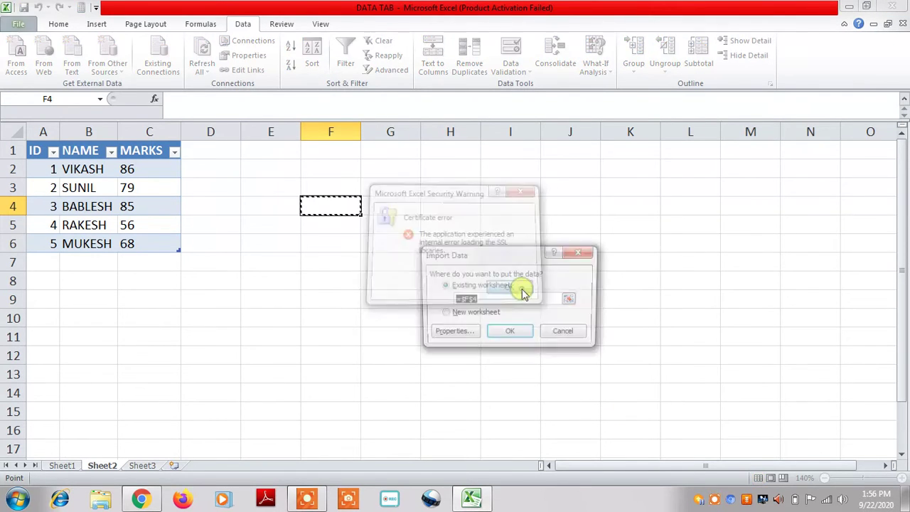
left_click(510, 332)
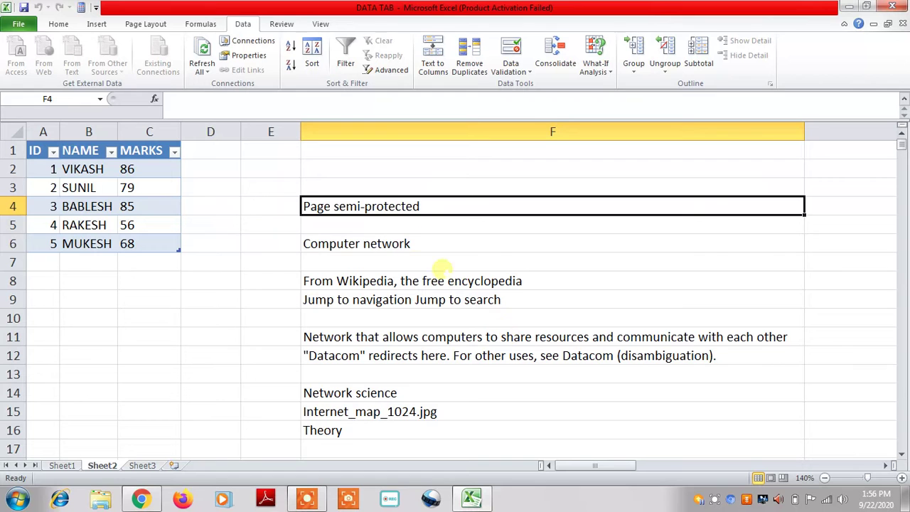
left_click(371, 257)
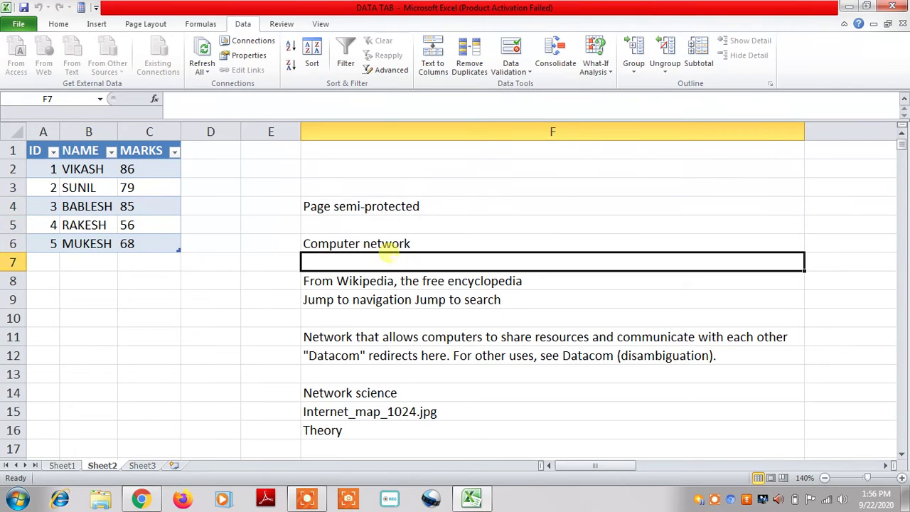
left_click(380, 279)
left_click(390, 299)
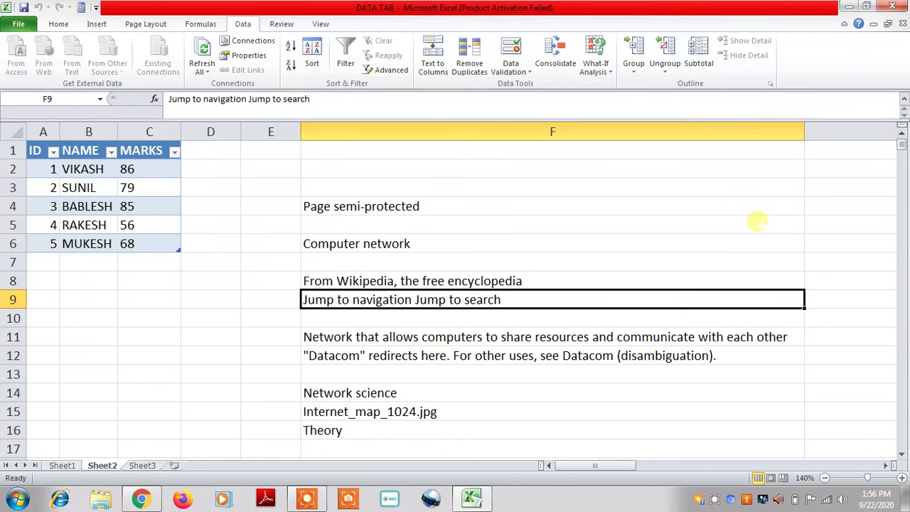
left_click(248, 204)
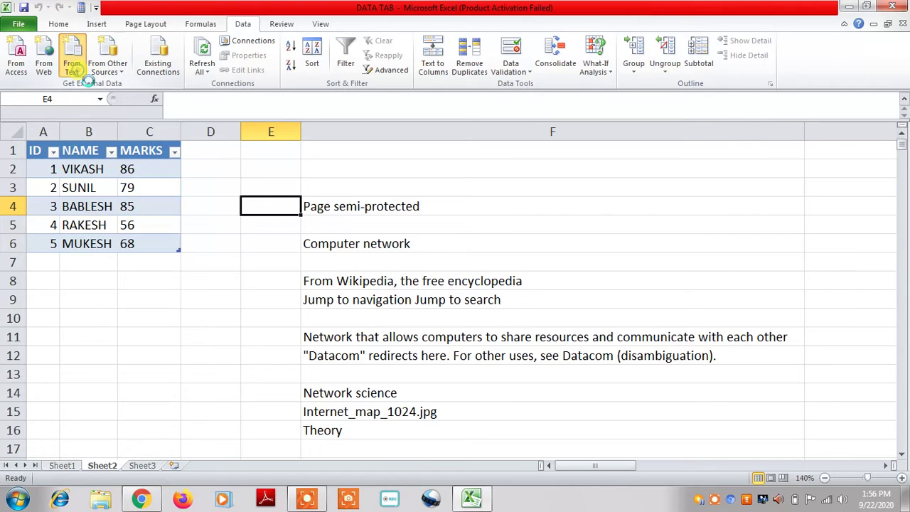
Pick the 'ms office 2010 key' text file on the Desktop for a From Text import
left_click(74, 66)
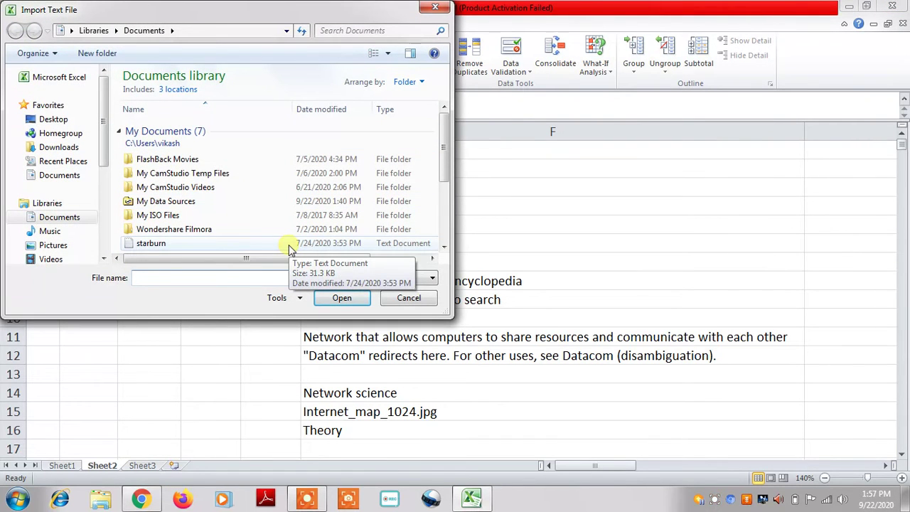
left_click(68, 119)
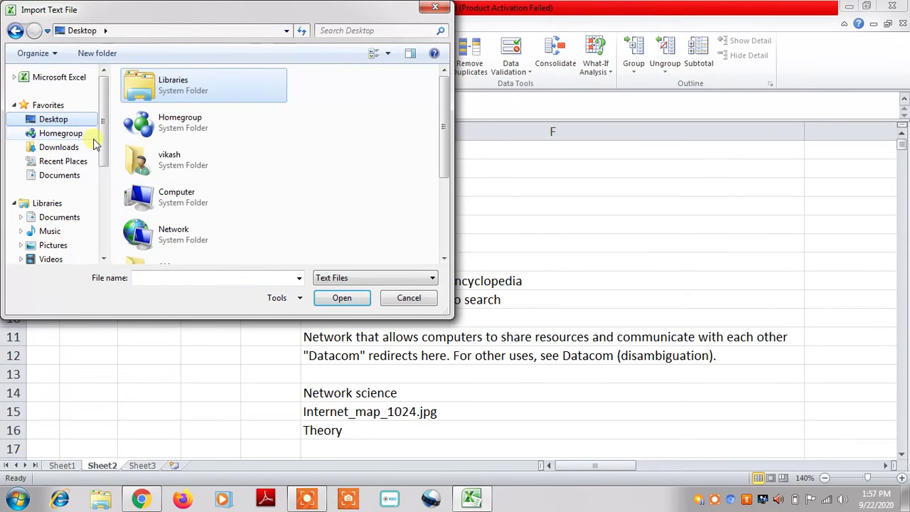
left_click_drag(102, 152, 108, 218)
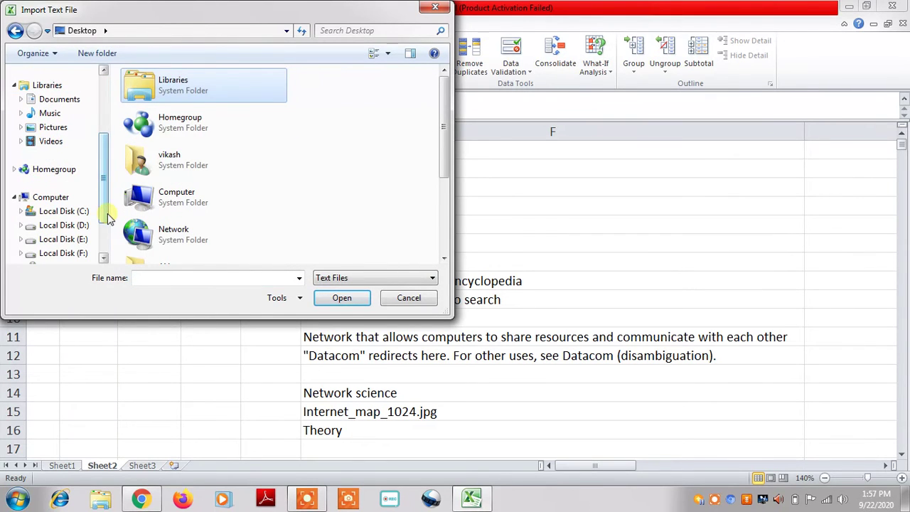
left_click_drag(443, 128, 448, 229)
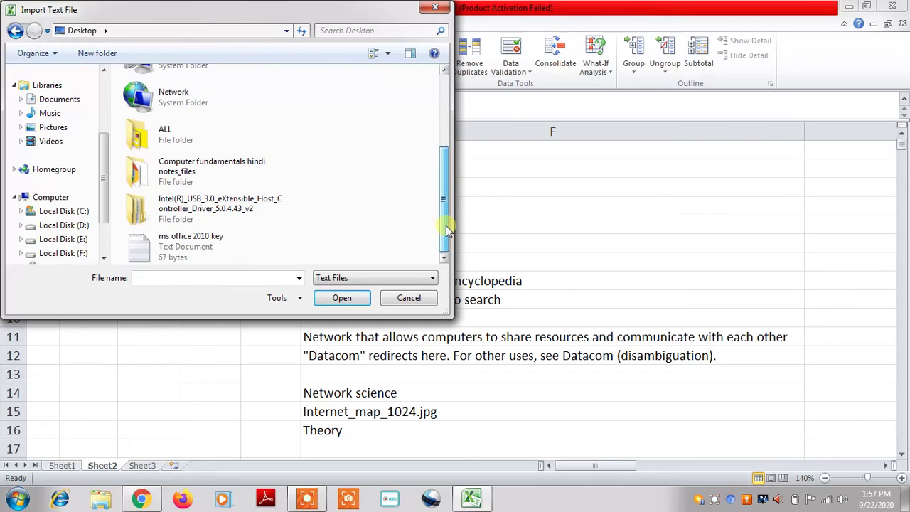
left_click(219, 247)
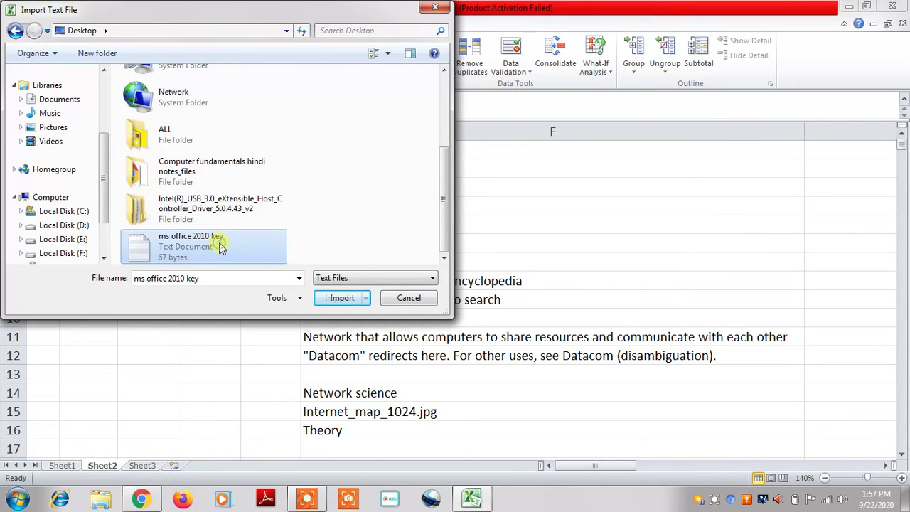
left_click(339, 298)
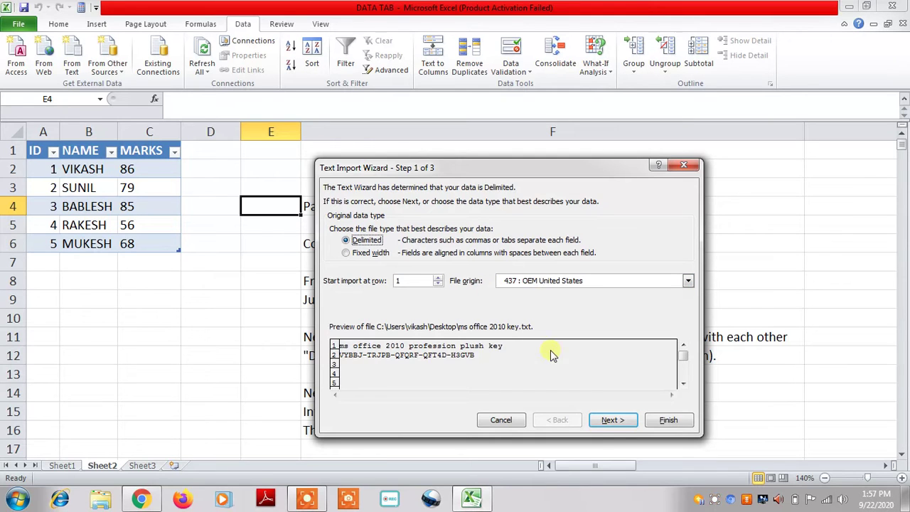
Accept Delimited type and Tab delimiter, then place the text at existing worksheet =$E$4
left_click(613, 420)
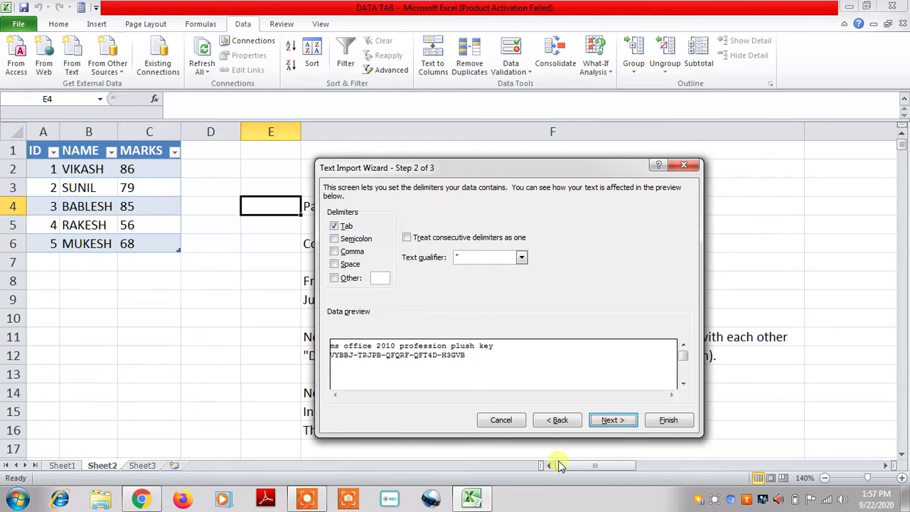
left_click(614, 421)
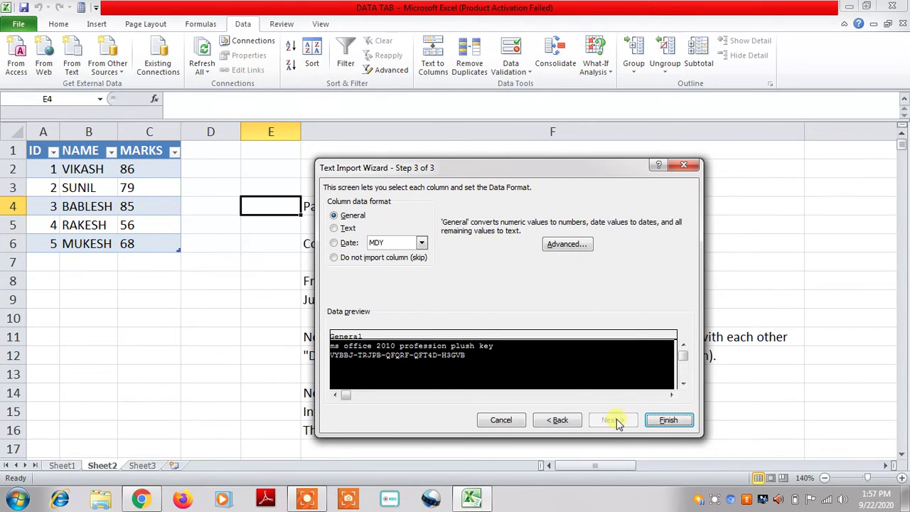
left_click(669, 420)
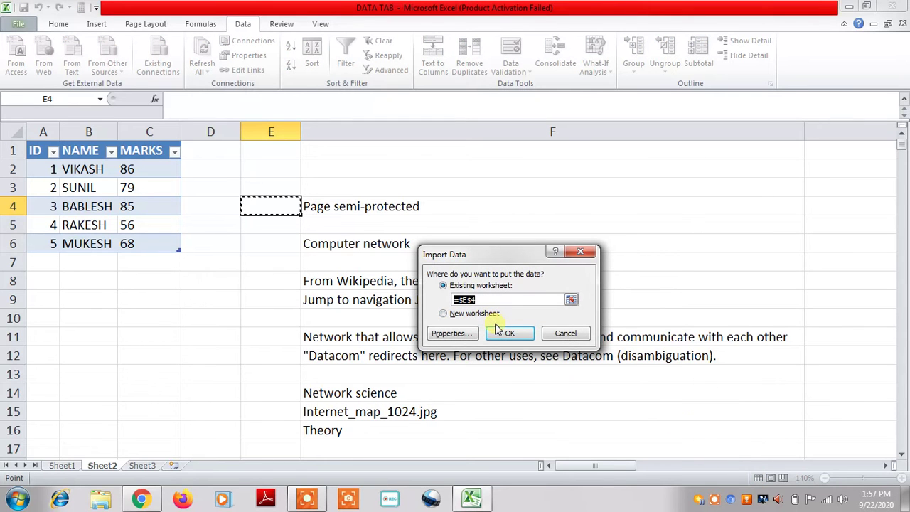
left_click(497, 330)
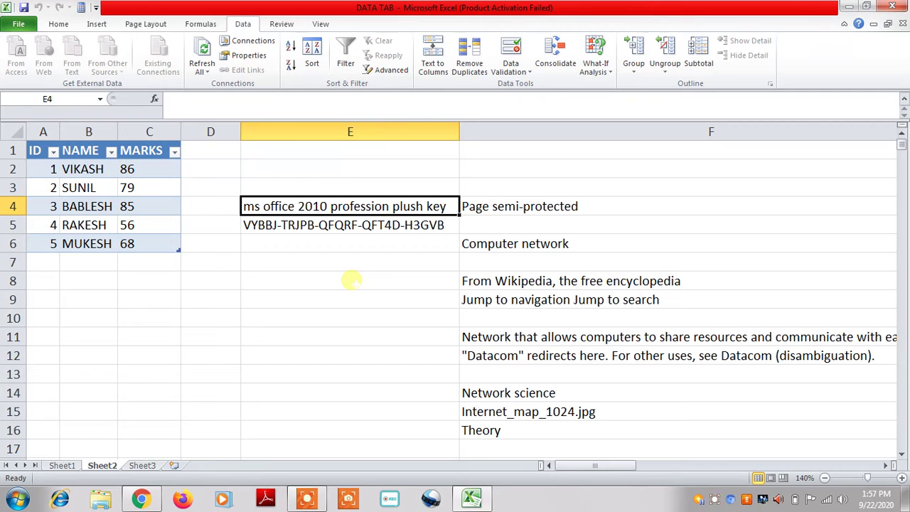
left_click(286, 225)
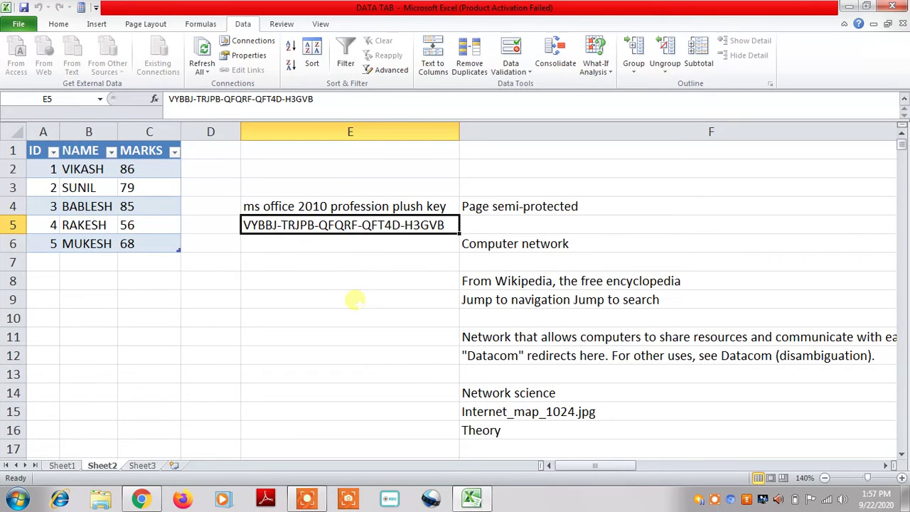
left_click(173, 319)
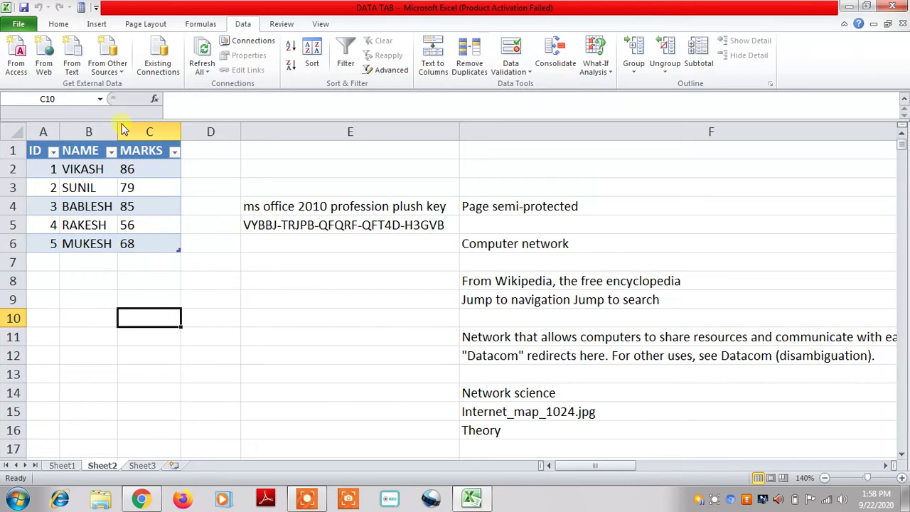
left_click(259, 378)
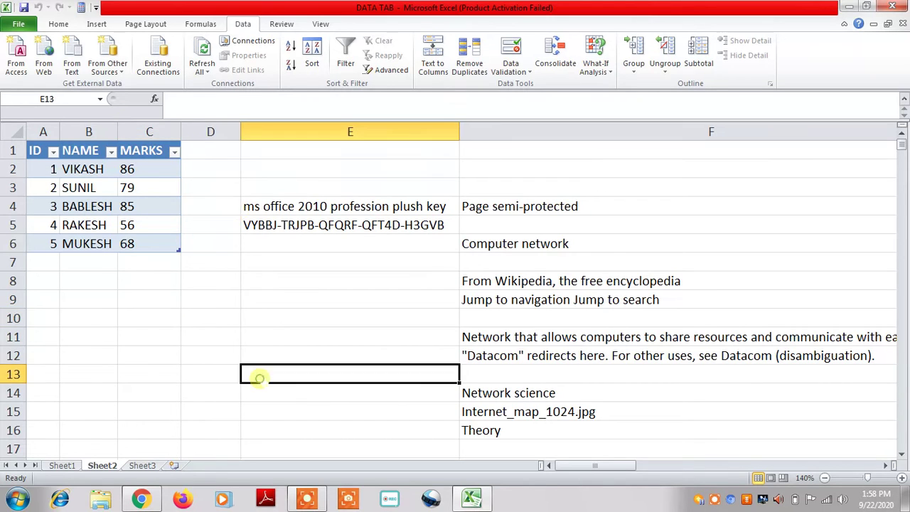
left_click(118, 80)
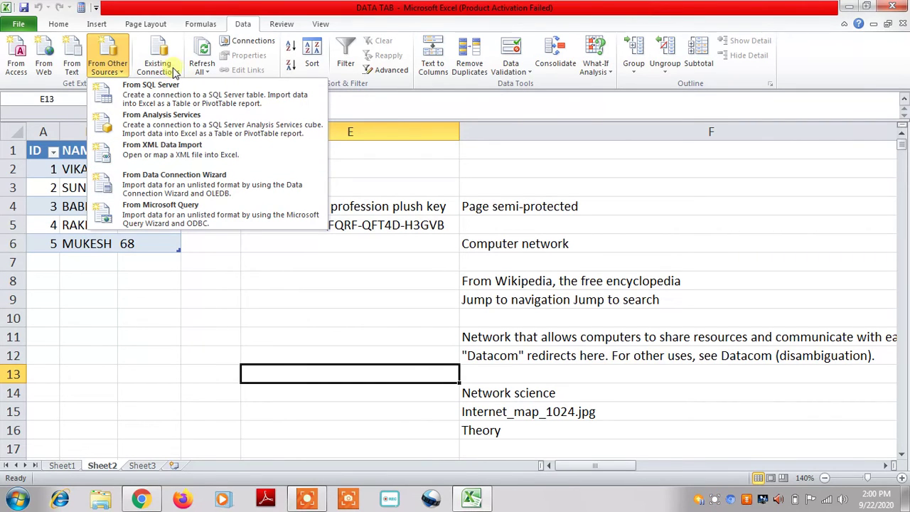
left_click(215, 328)
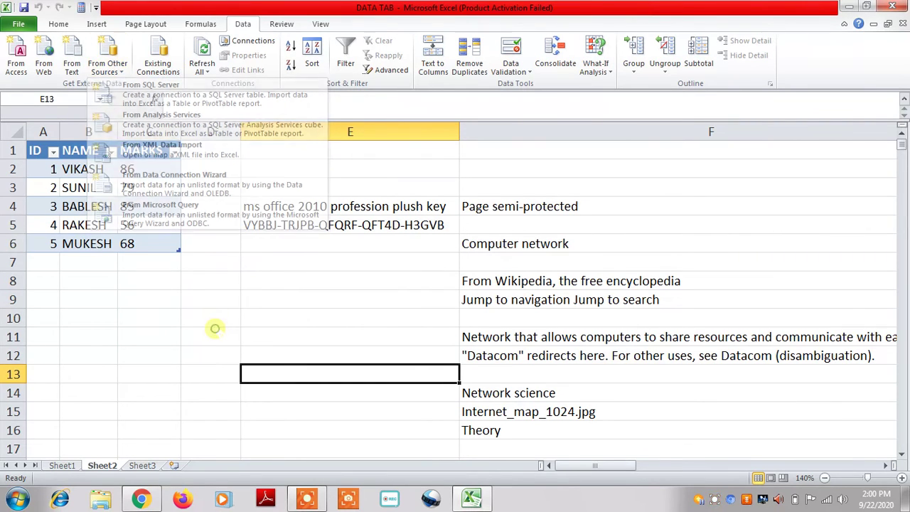
left_click(172, 70)
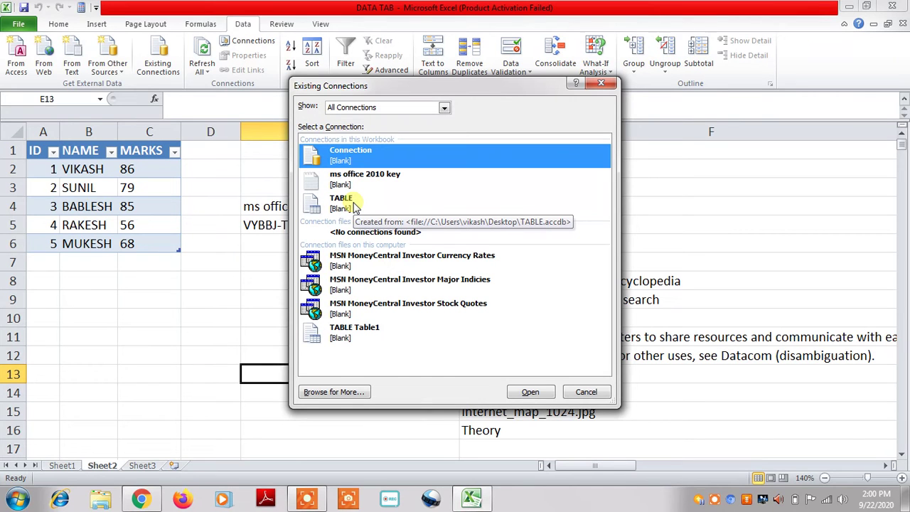
left_click(348, 178)
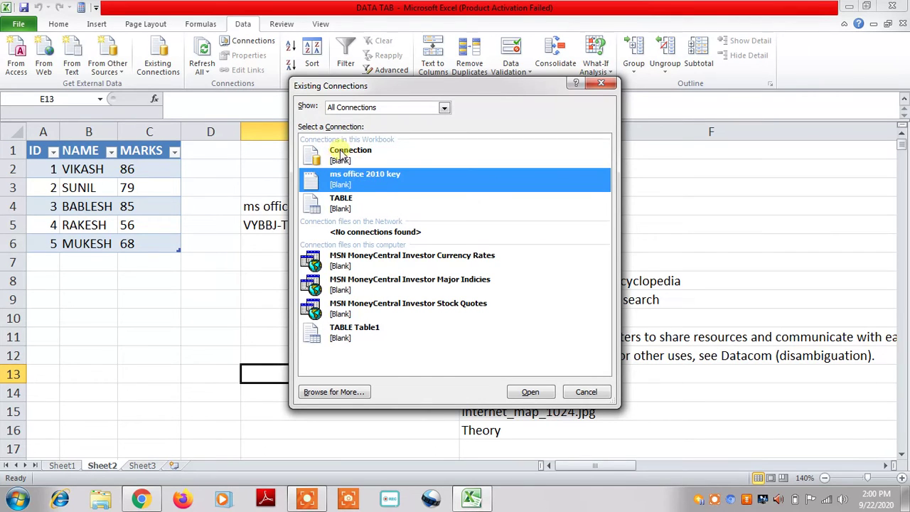
left_click(342, 156)
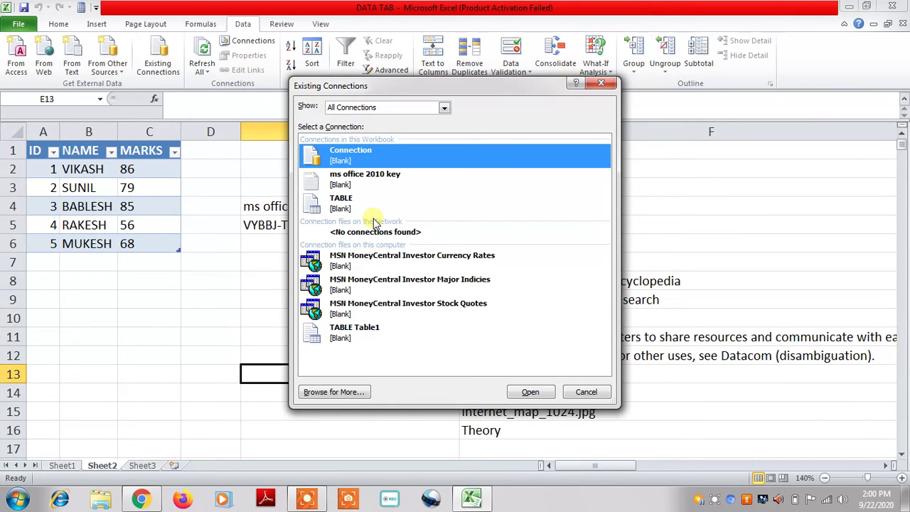
left_click(588, 393)
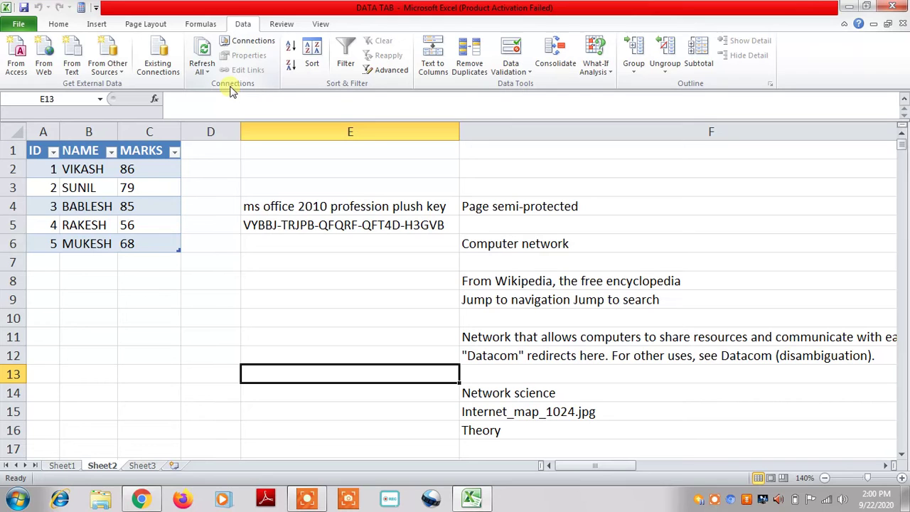
In Workbook Connections, remove the connection named 'Connection', confirm, and close the manager
left_click(251, 41)
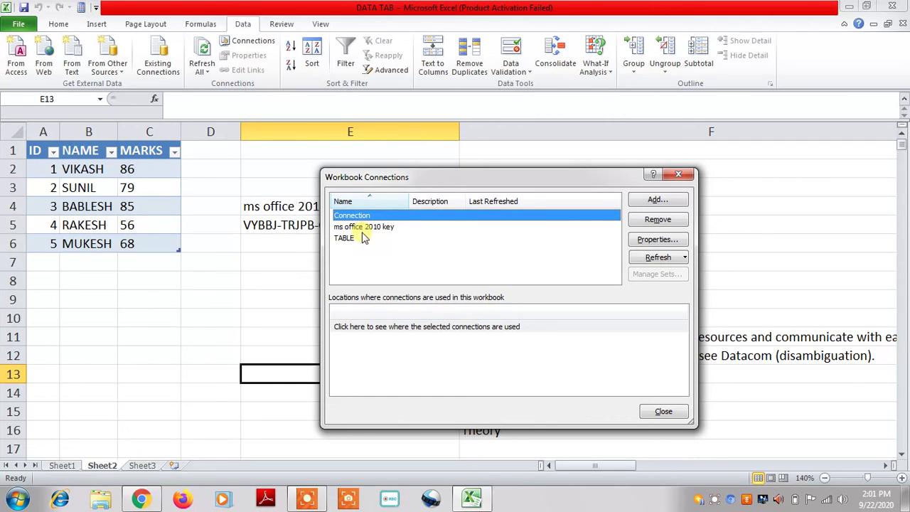
left_click(668, 200)
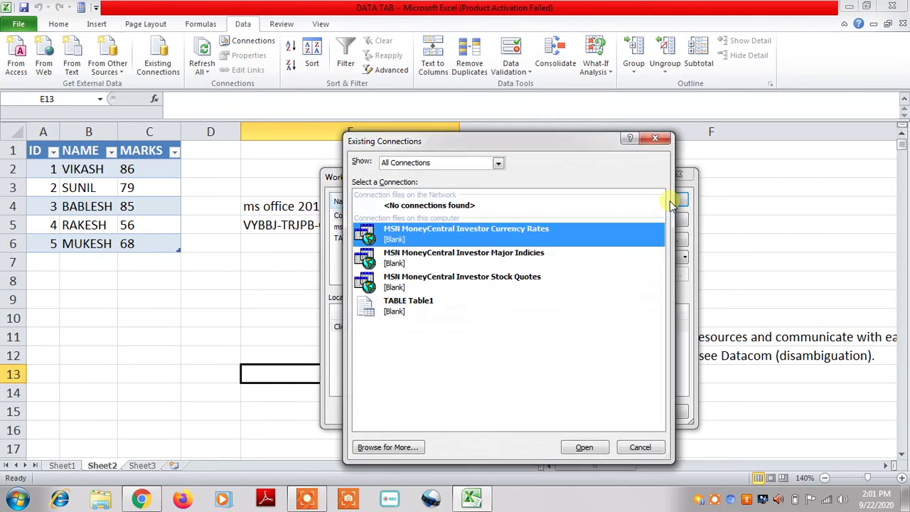
left_click(653, 138)
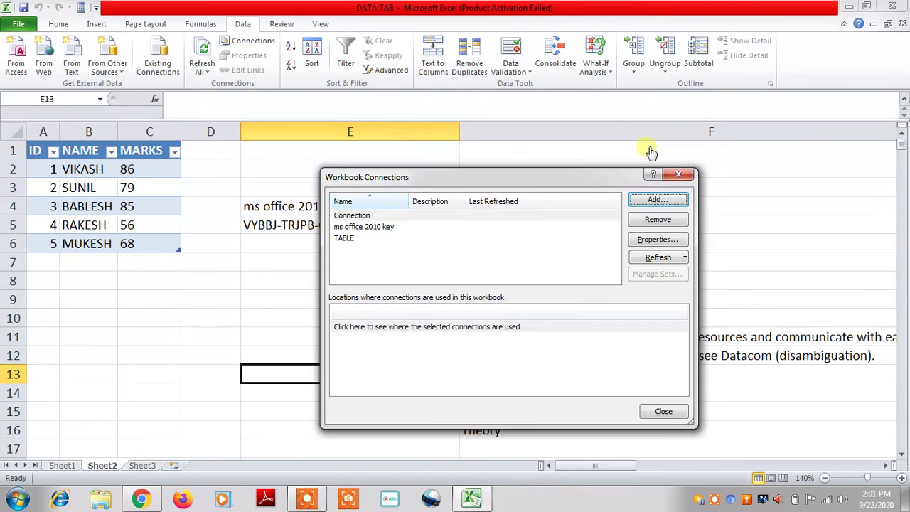
left_click(659, 220)
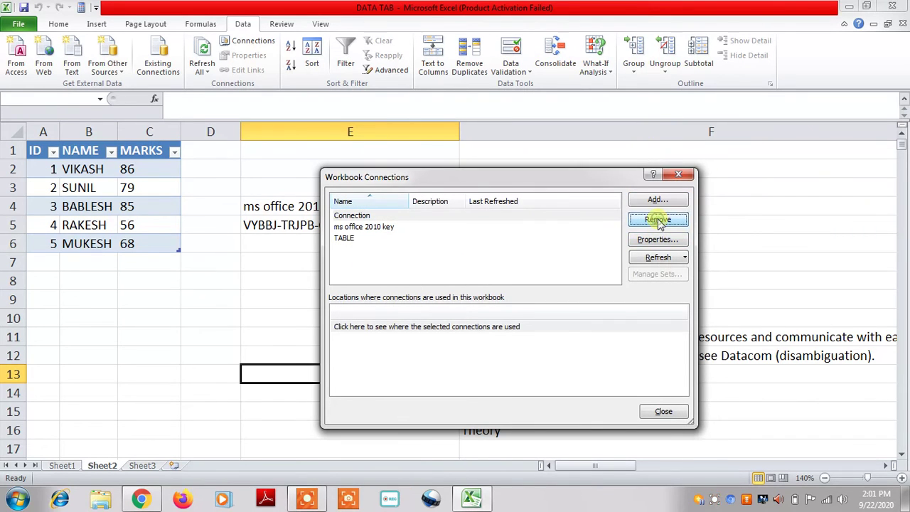
left_click(431, 274)
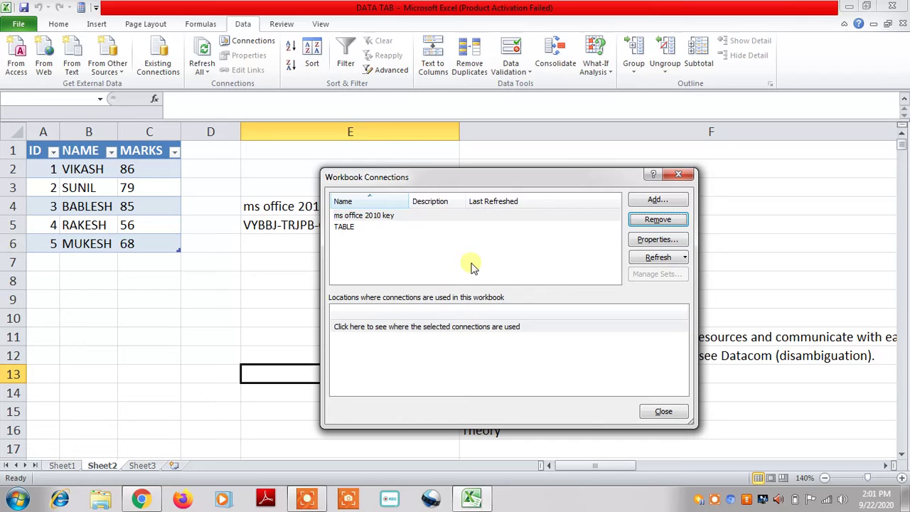
left_click(663, 412)
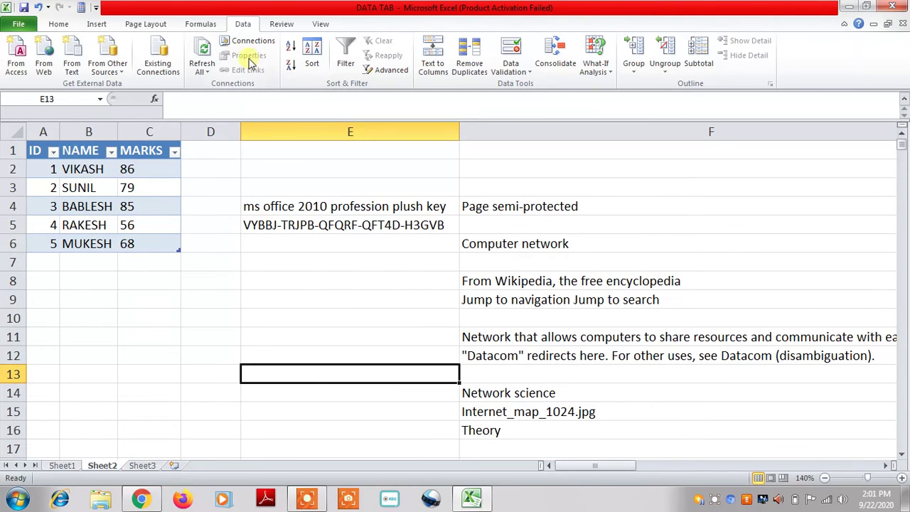
Run Refresh All, cancel the text-file re-import, and acknowledge the refresh error
left_click(208, 72)
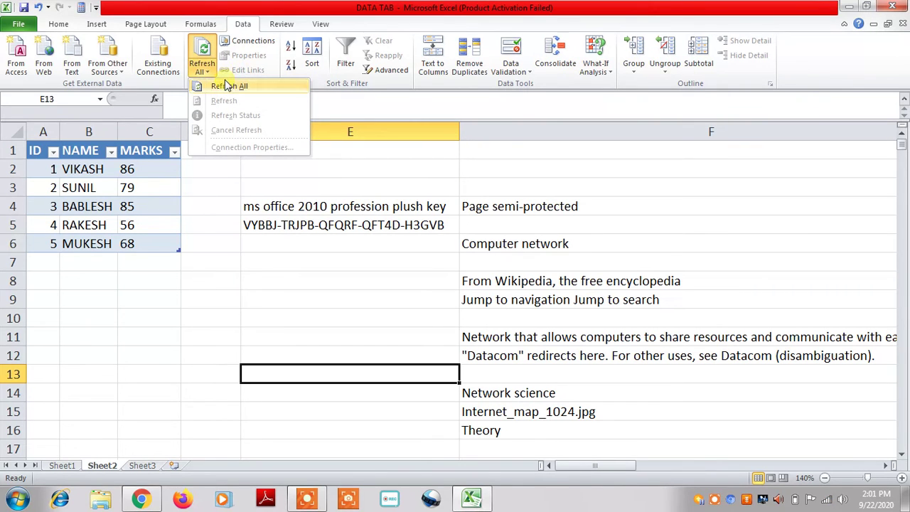
left_click(227, 86)
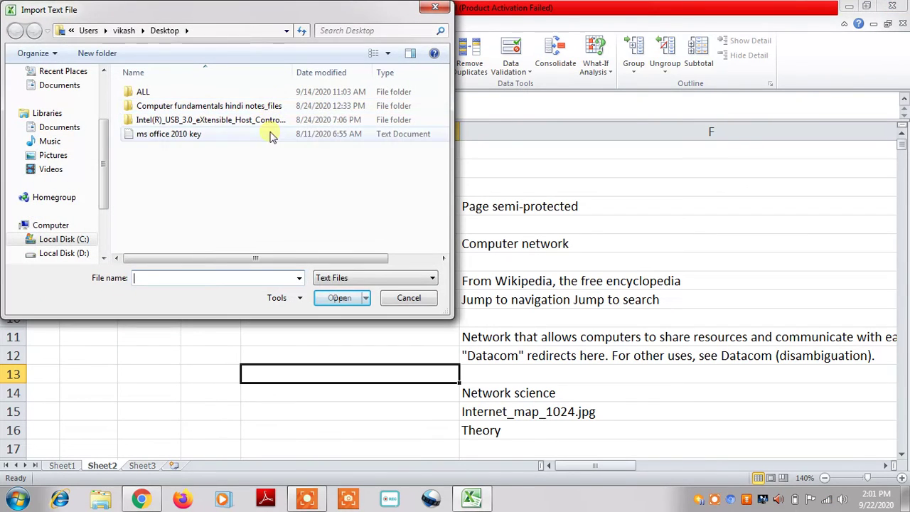
left_click(212, 135)
left_click(334, 300)
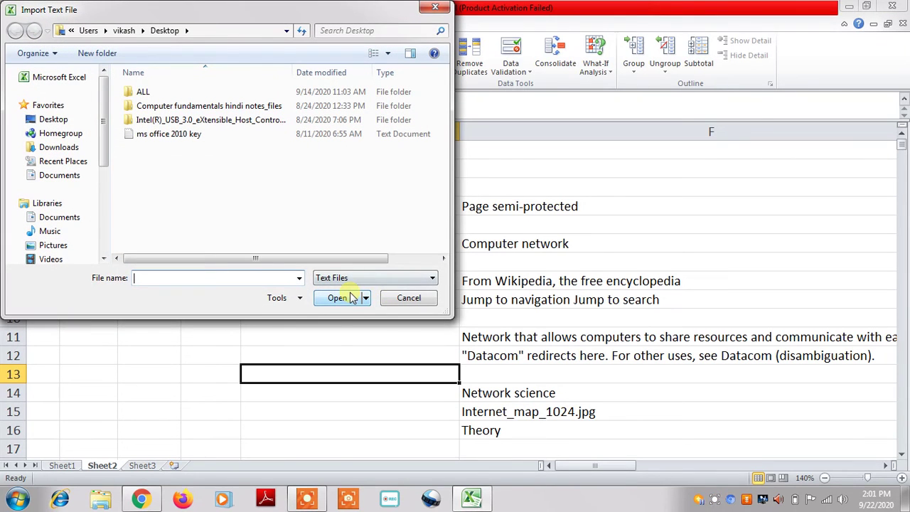
left_click(410, 299)
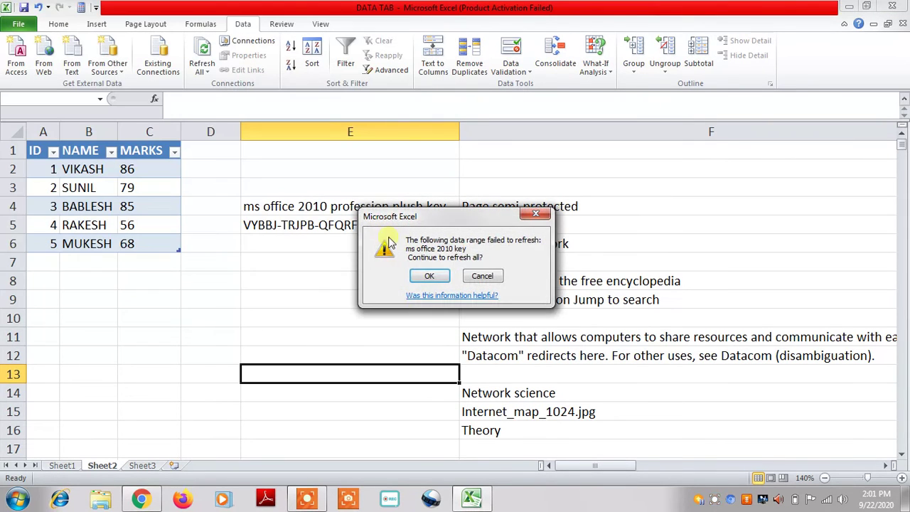
left_click(430, 277)
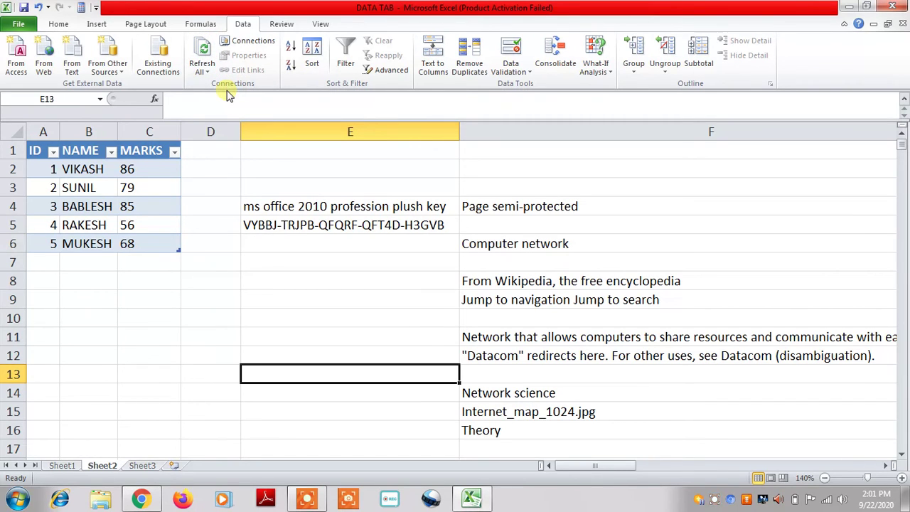
Check cells E2 and E5 holding the key, then bring up the Windows Start menu
left_click(453, 168)
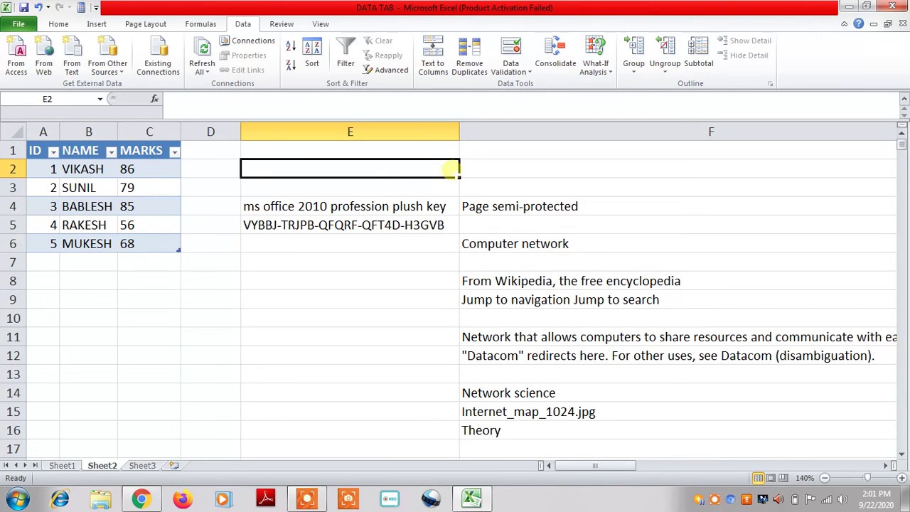
left_click(350, 225)
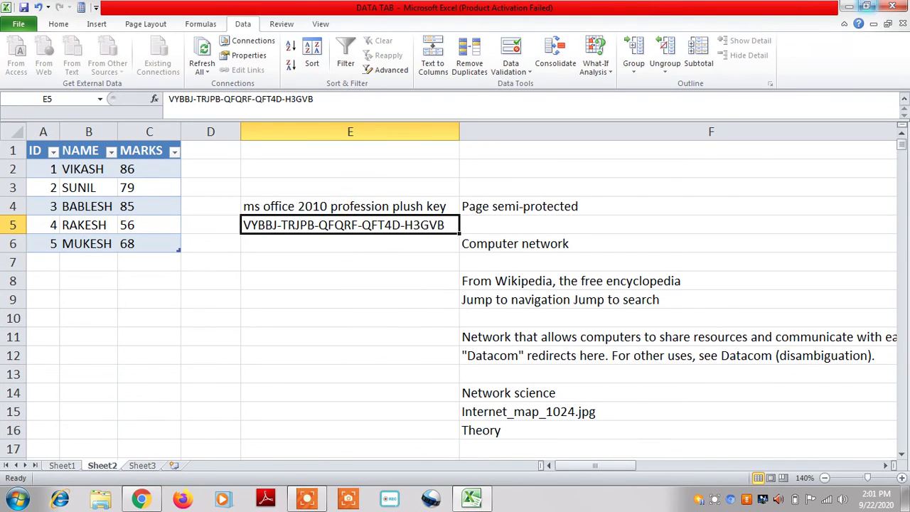
left_click(17, 499)
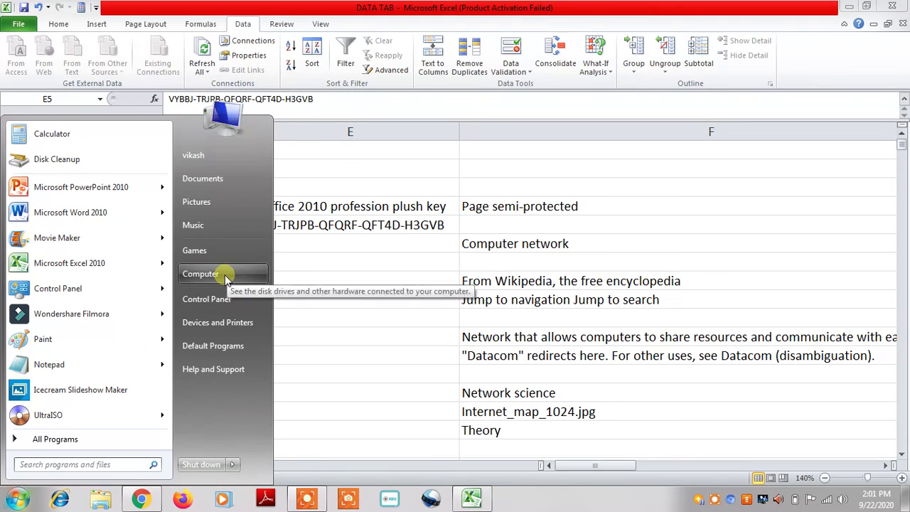
Open the 'ms office 2010 key' text file from the Desktop in Notepad
left_click(229, 276)
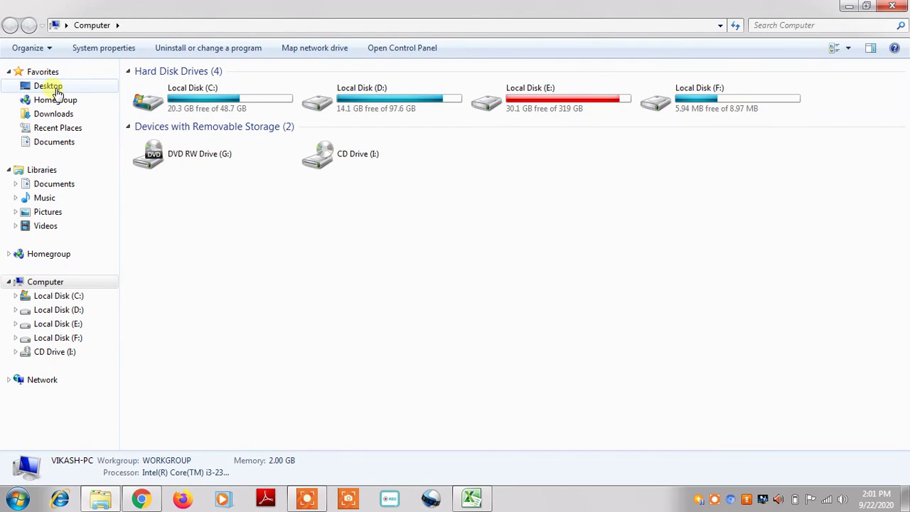
left_click(47, 86)
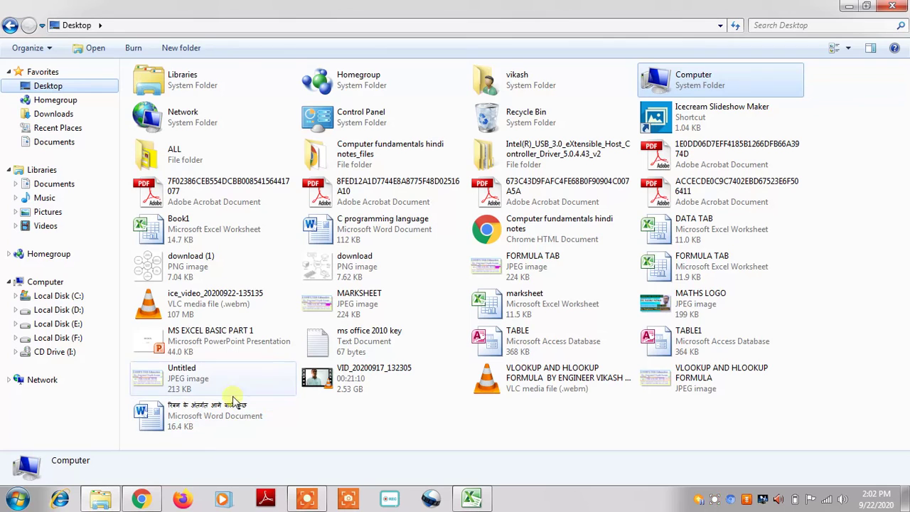
left_click(356, 338)
double_click(362, 342)
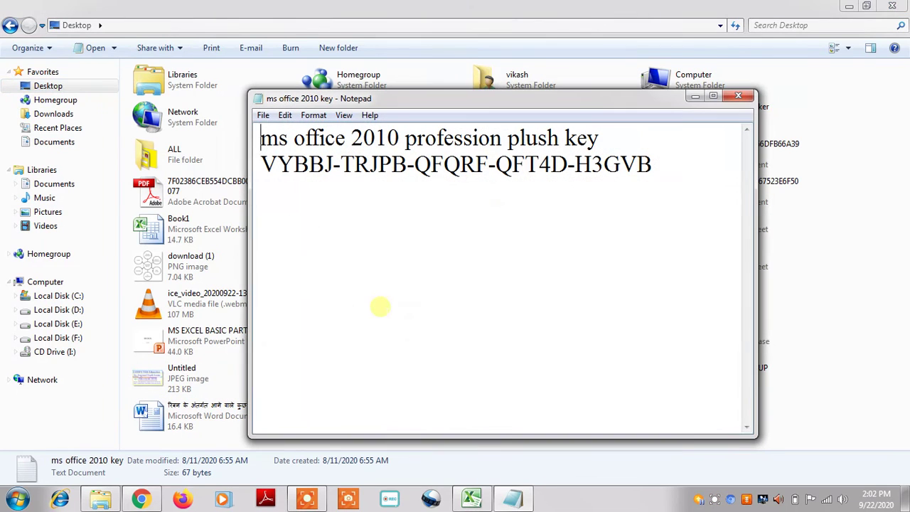
Add the person's full name on a new line below the product key
left_click(664, 162)
key("Return")
key("Return")
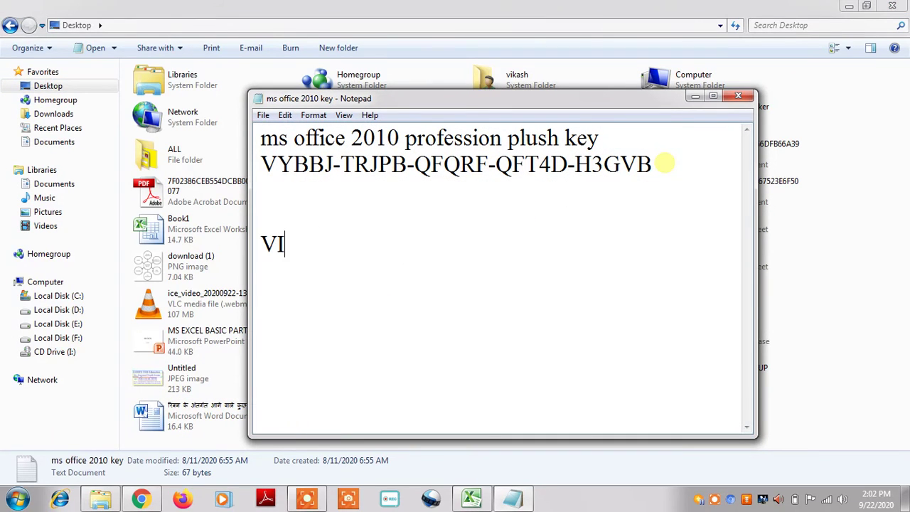
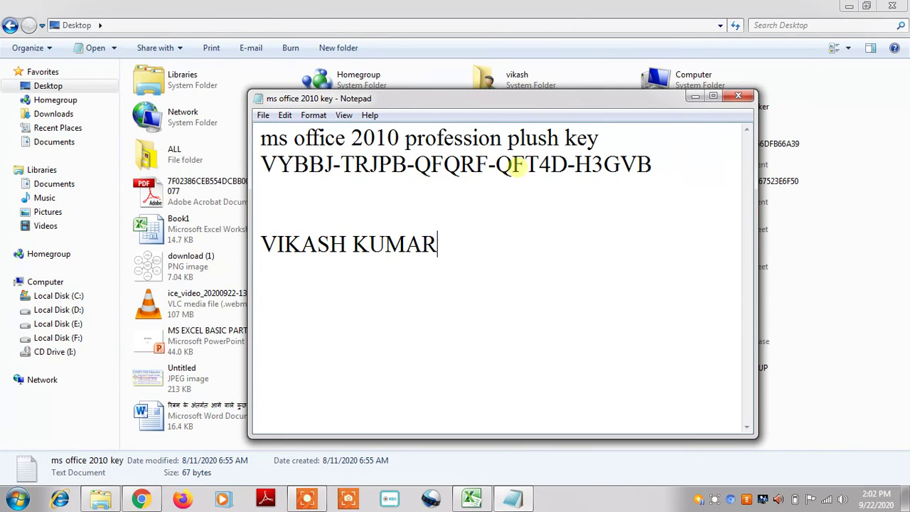
Save the edited text file, close Notepad, and return to Excel
left_click(264, 116)
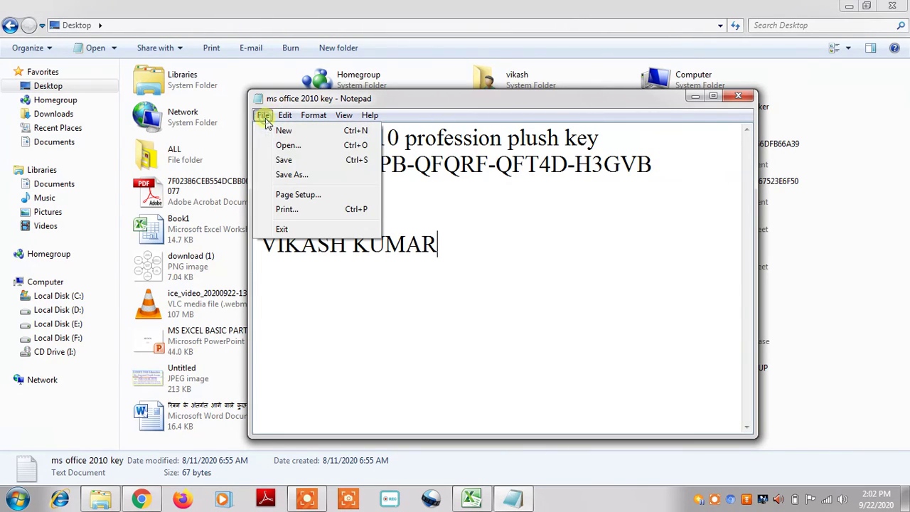
left_click(284, 160)
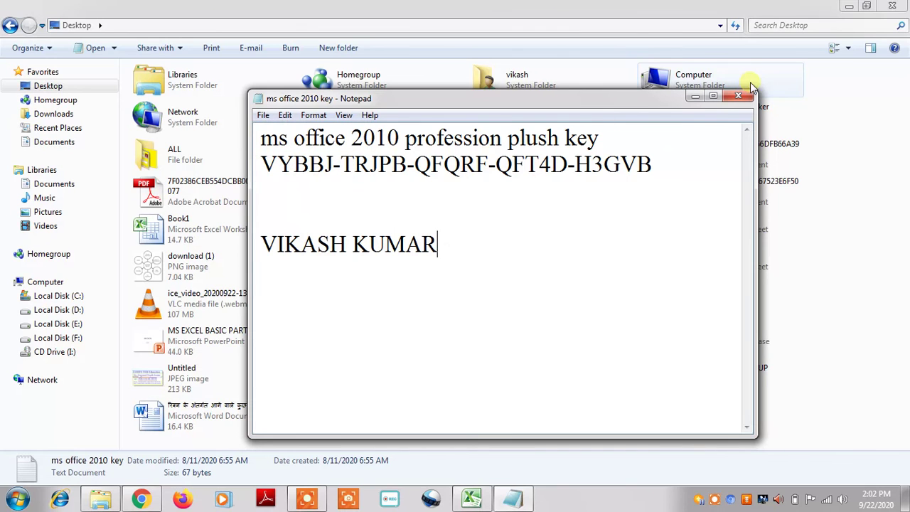
left_click(738, 96)
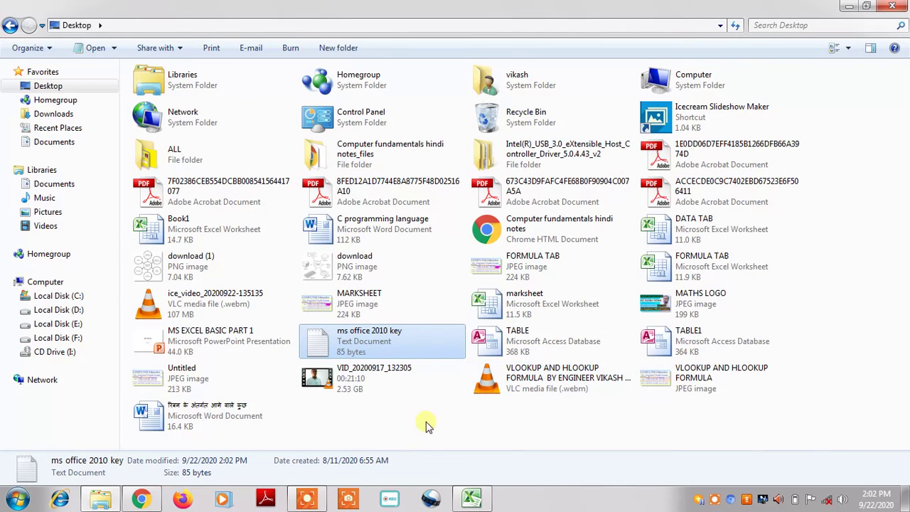
left_click(472, 498)
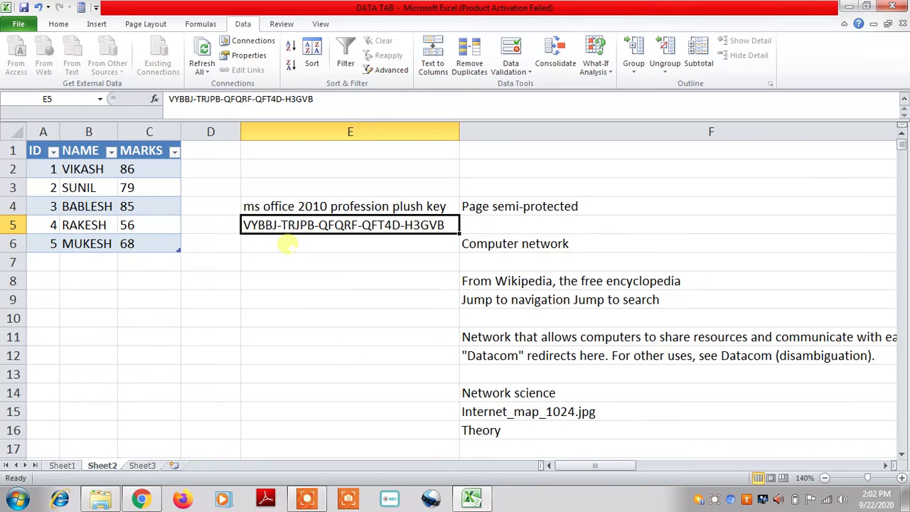
Use Refresh All on the imported text and re-import 'ms office 2010 key' so the added name appears
left_click(288, 242)
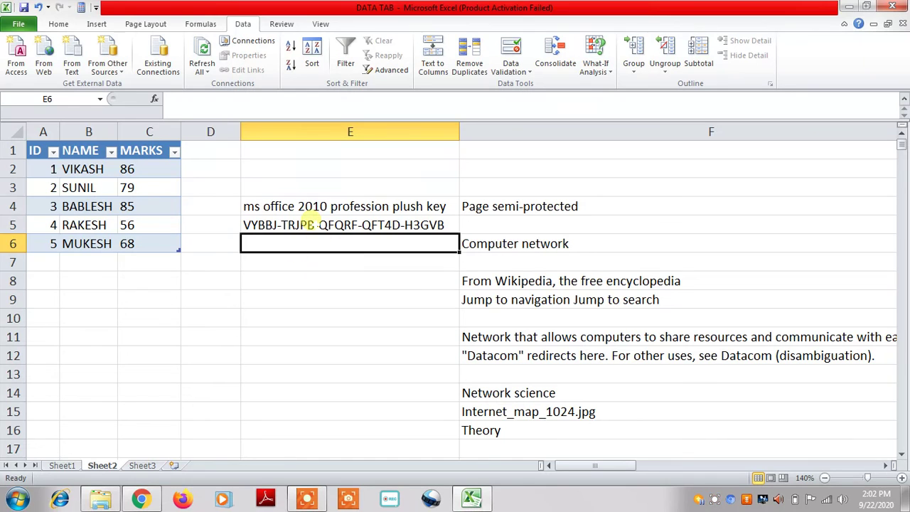
left_click(312, 207)
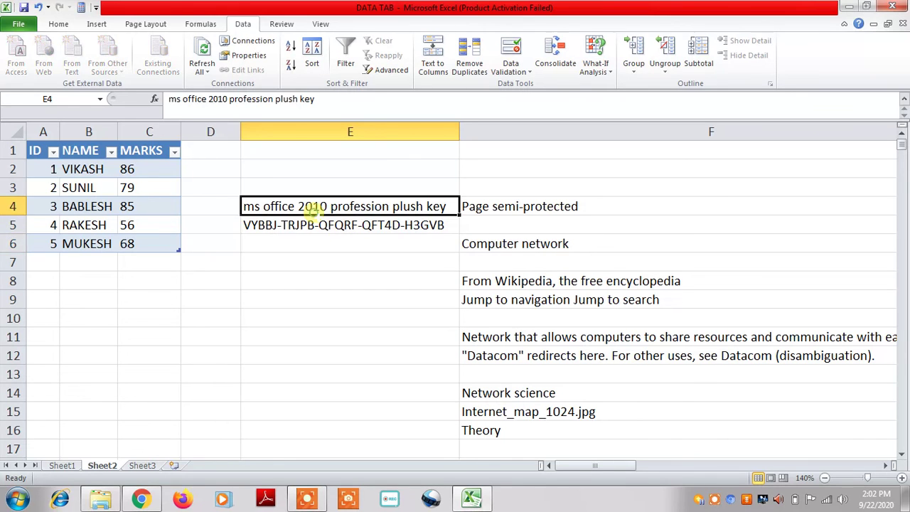
left_click(203, 72)
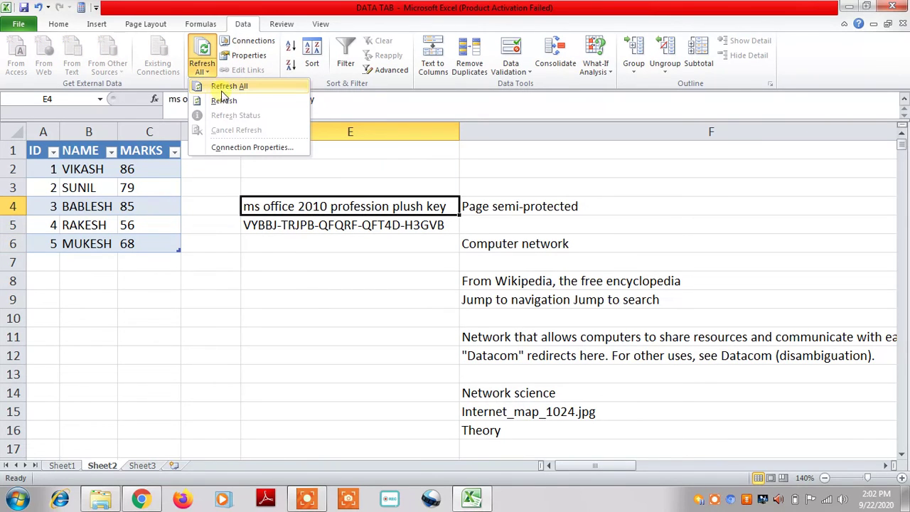
left_click(224, 88)
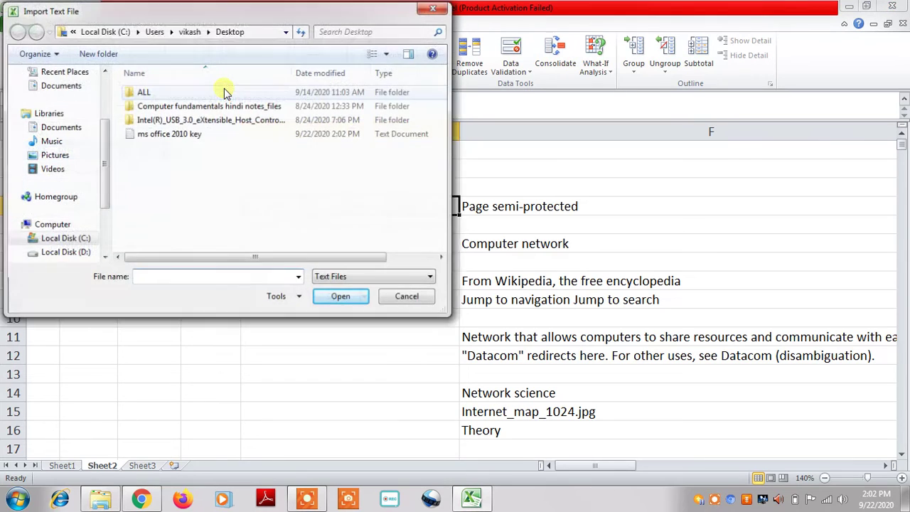
left_click(161, 135)
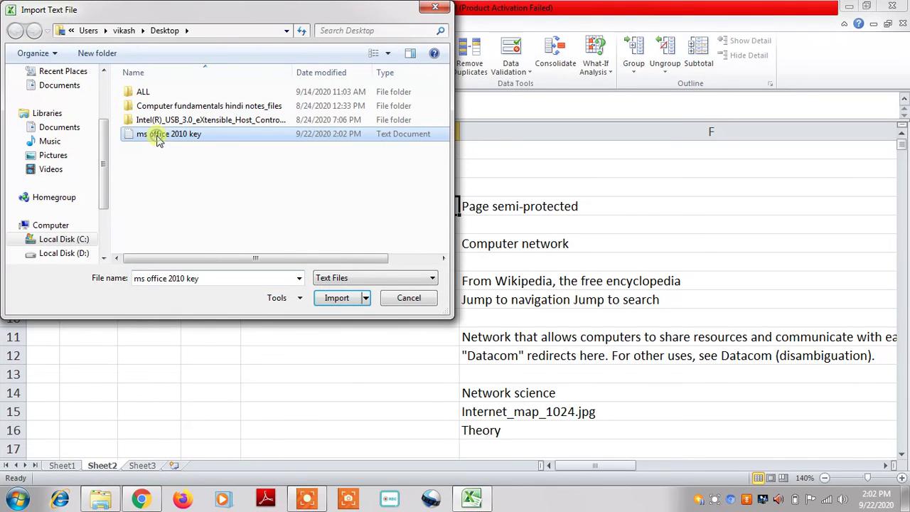
left_click(332, 297)
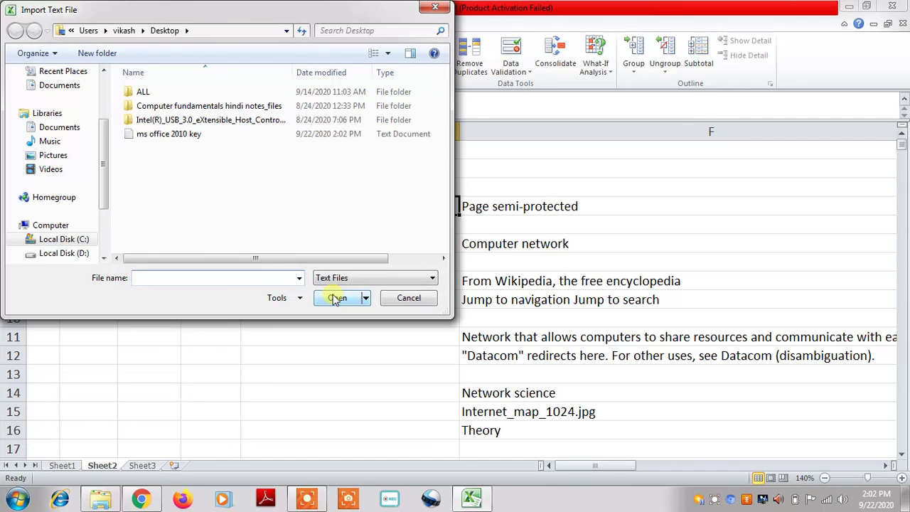
left_click(181, 136)
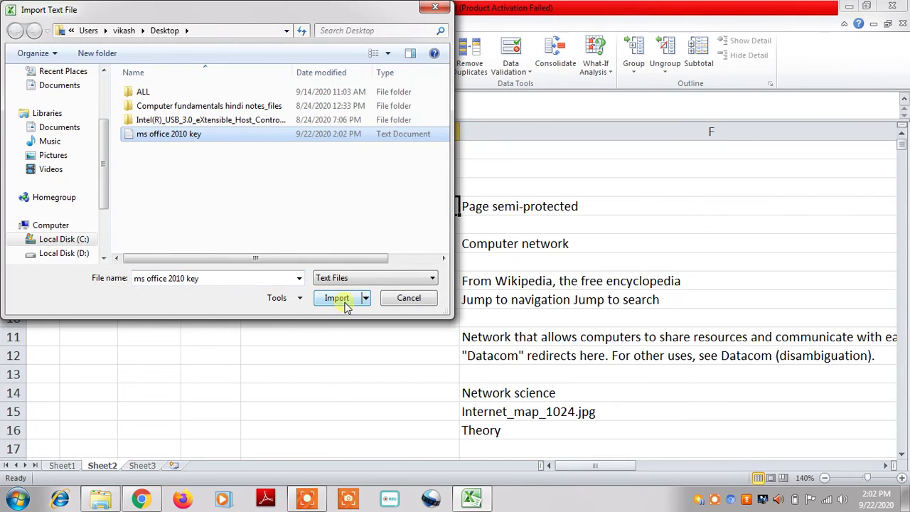
left_click(347, 305)
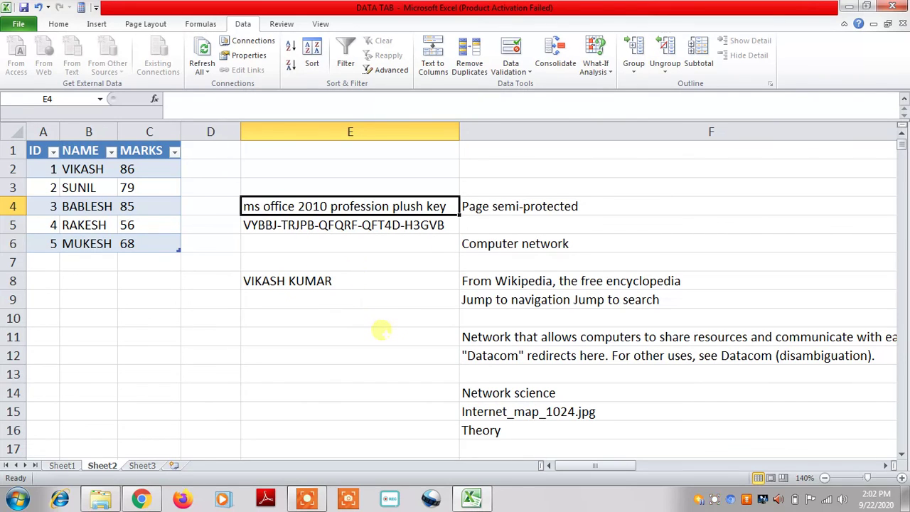
left_click(381, 330)
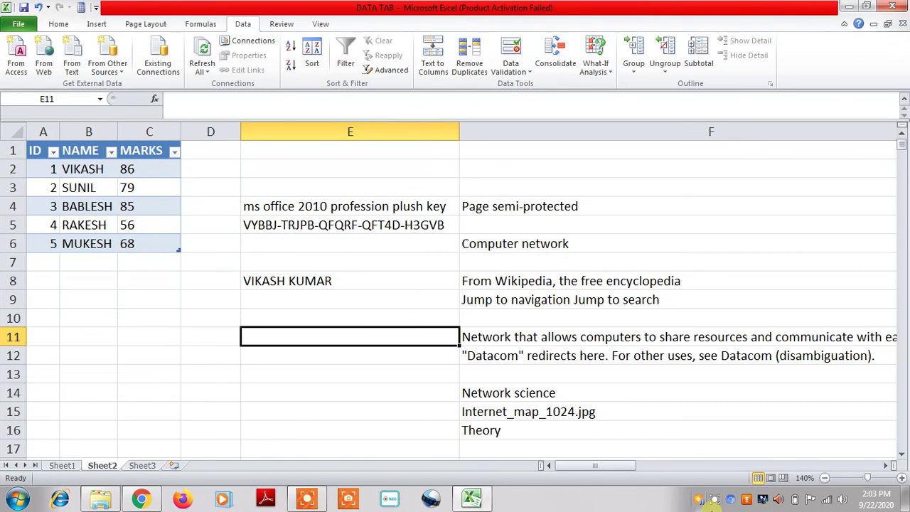
left_click(716, 502)
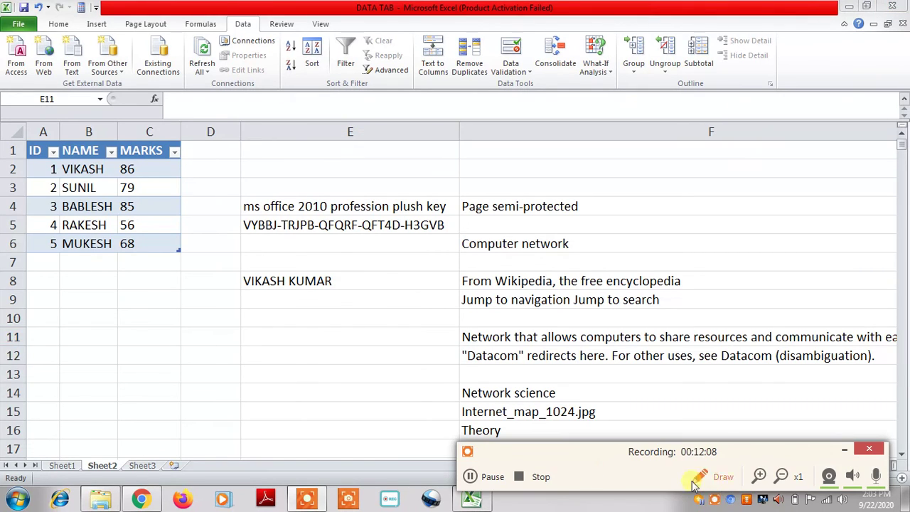